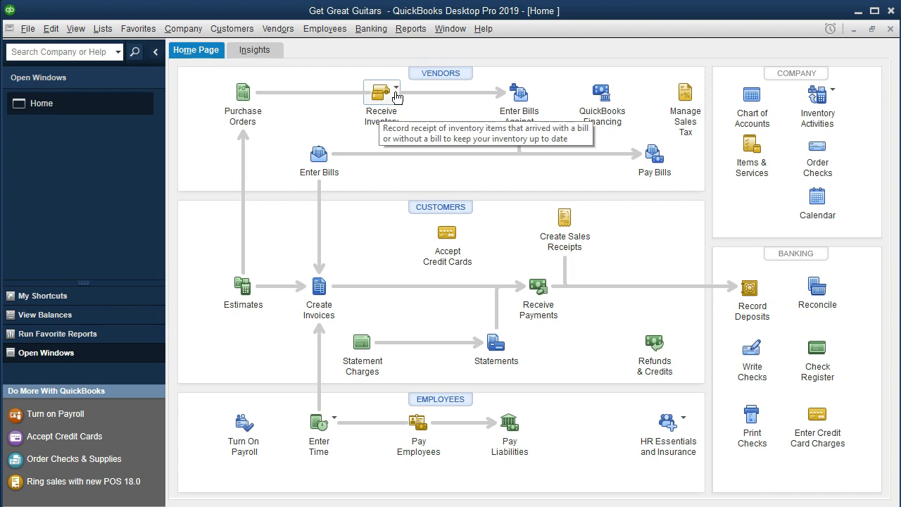
pyautogui.click(395, 90)
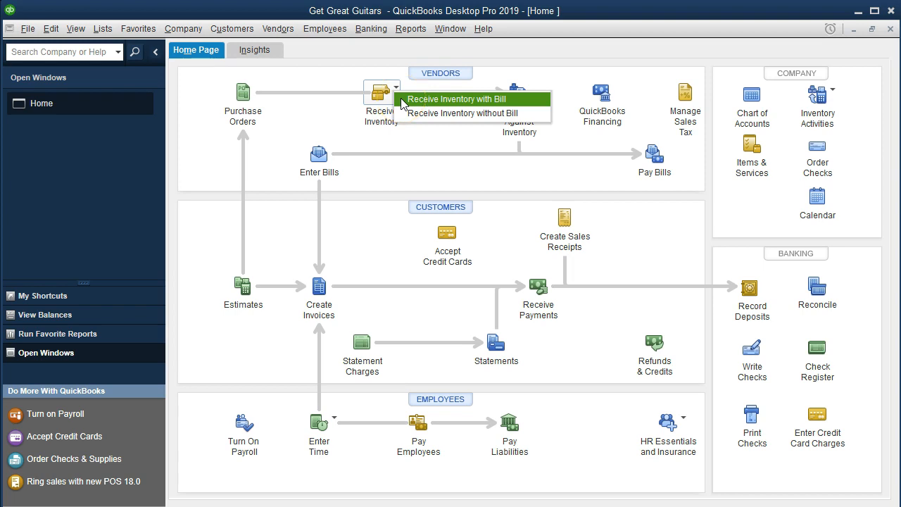
pyautogui.click(332, 83)
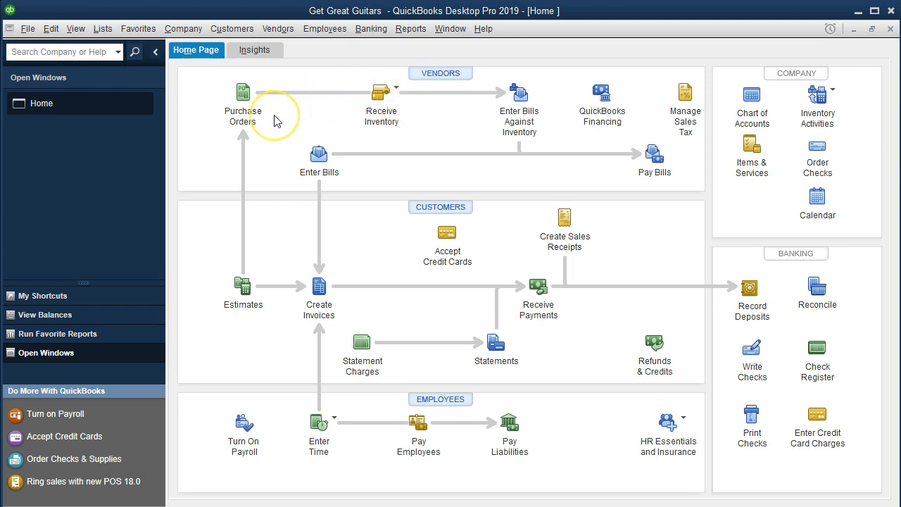
pyautogui.click(283, 160)
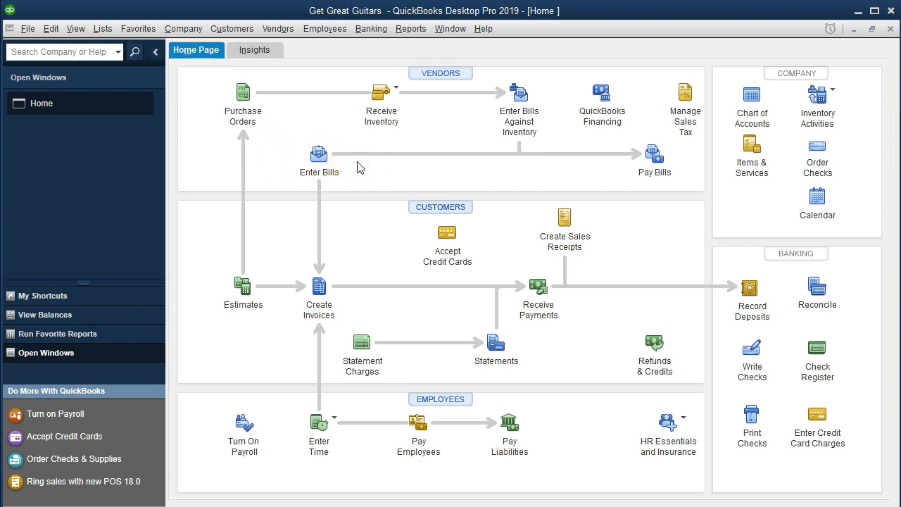
# - Start a new bill and choose Verizon as its vendor
pyautogui.click(326, 162)
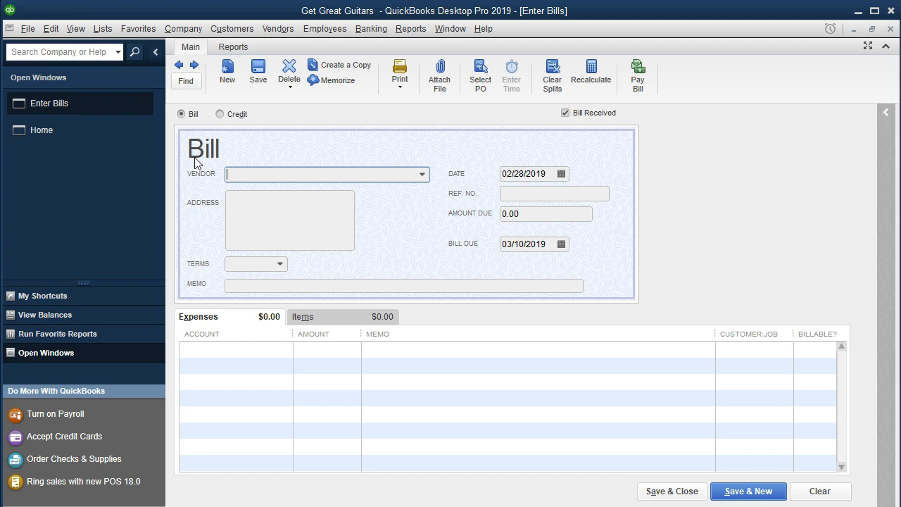
pyautogui.click(422, 175)
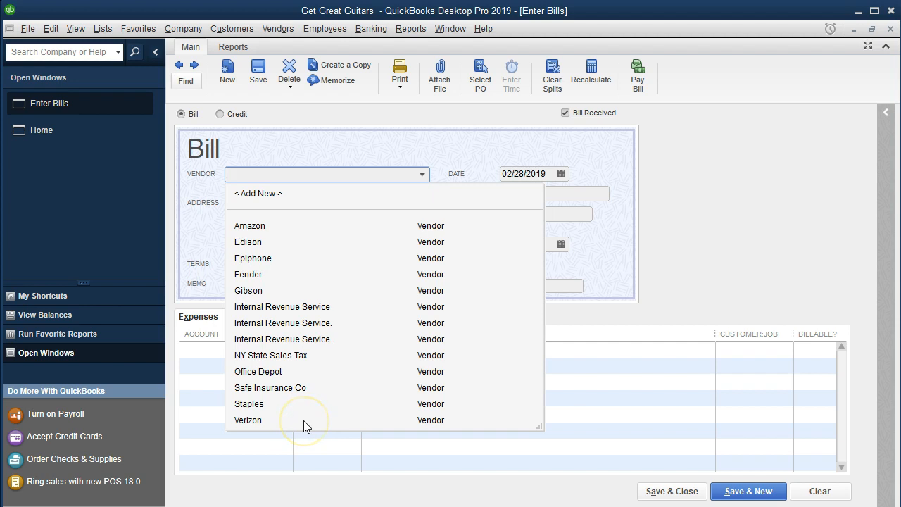
pyautogui.write('Verizon')
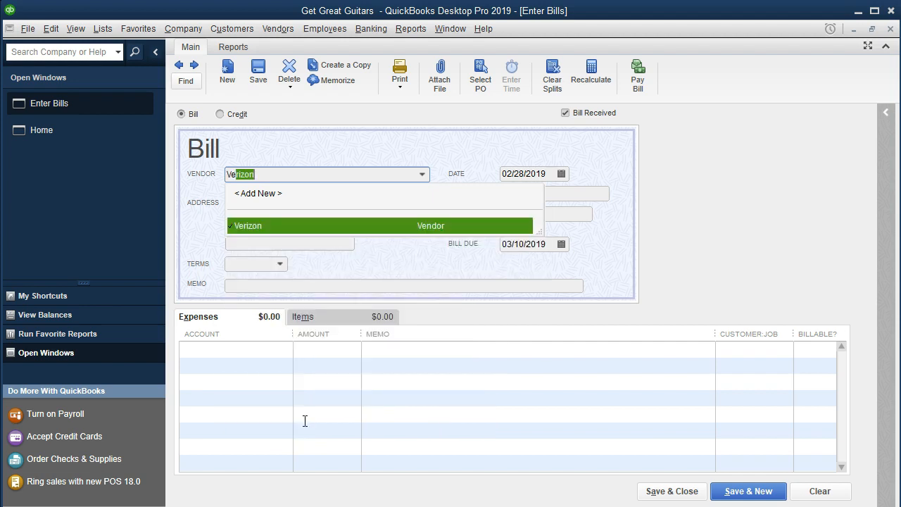
pyautogui.click(342, 233)
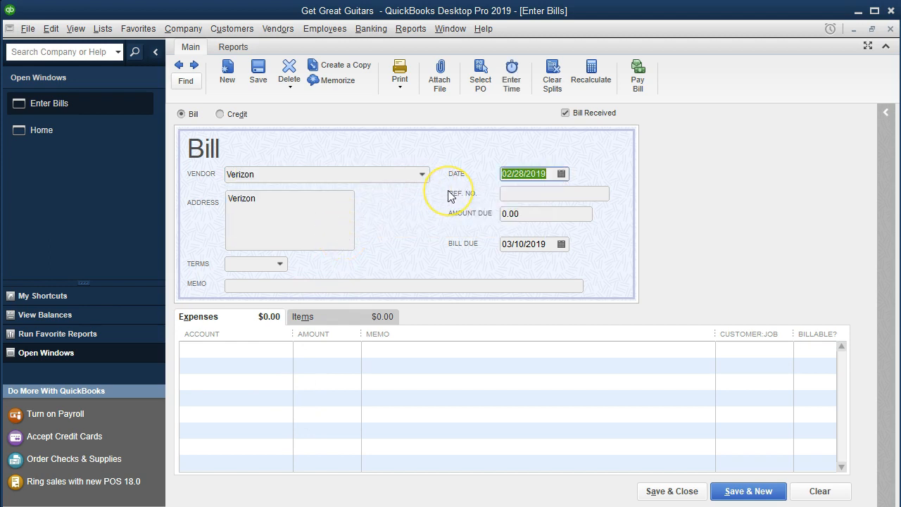
# - Set the bill's amount due to 365.00, keeping the default dates and leaving the reference number and memo blank
pyautogui.press('Tab')
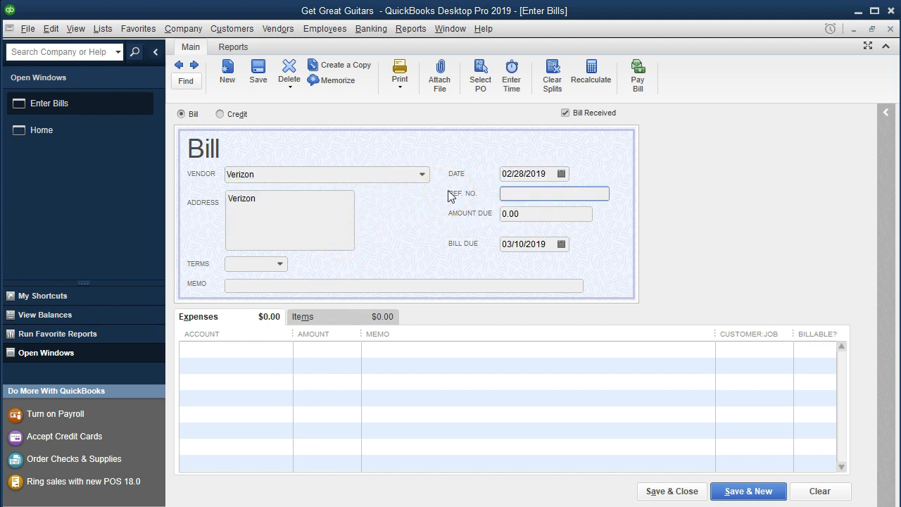
pyautogui.press('Tab')
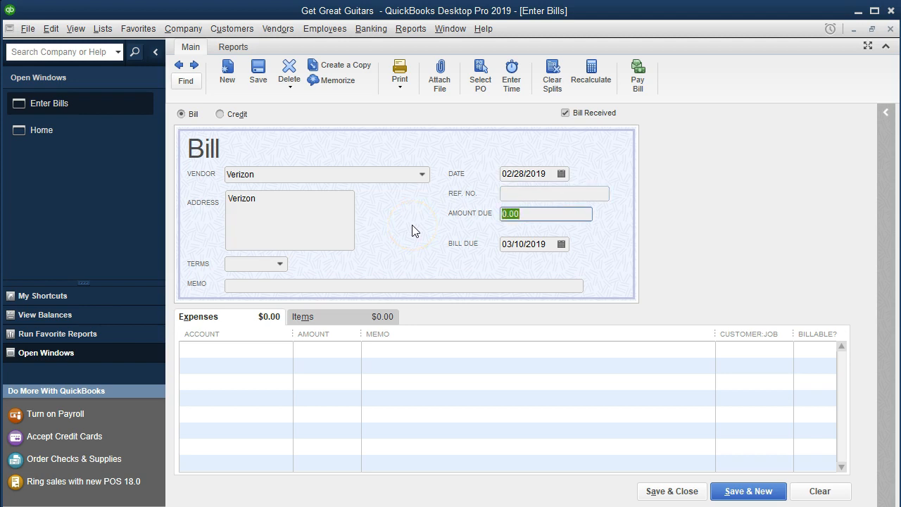
pyautogui.write('365')
pyautogui.press('Tab')
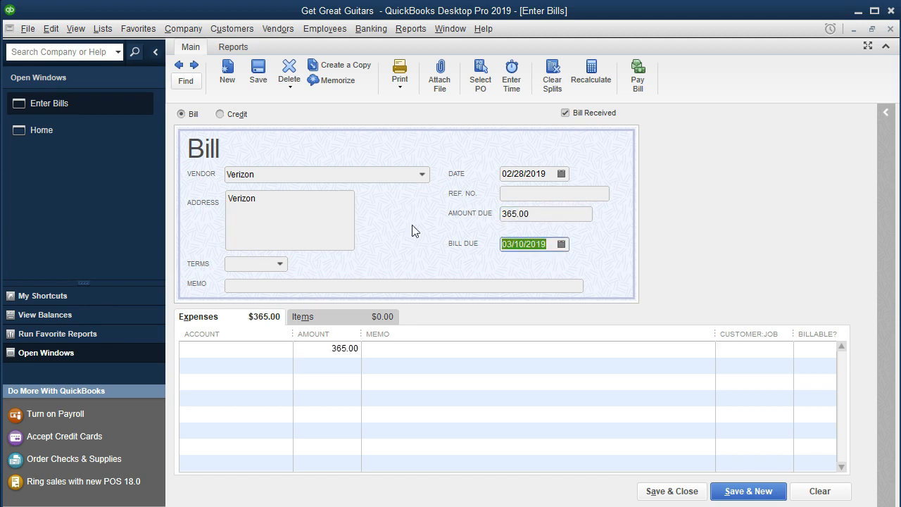
pyautogui.press('Tab')
pyautogui.press('Tab')
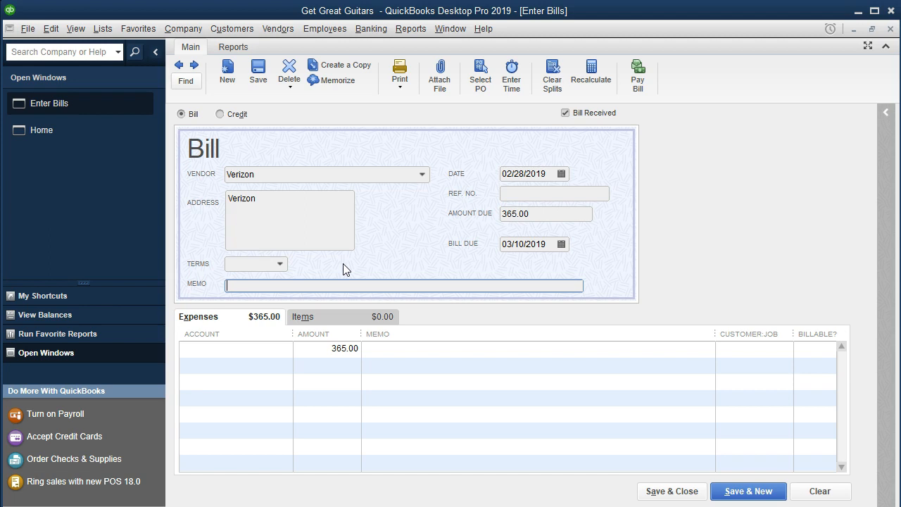
pyautogui.click(334, 286)
pyautogui.press('Tab')
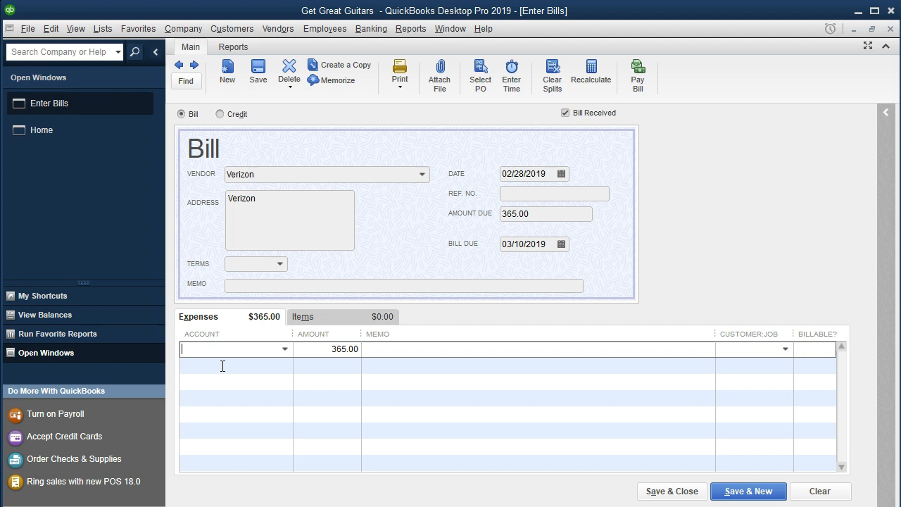
# - Assign the bill's expense line to the Telephone Expense account and save and close the bill
pyautogui.click(285, 351)
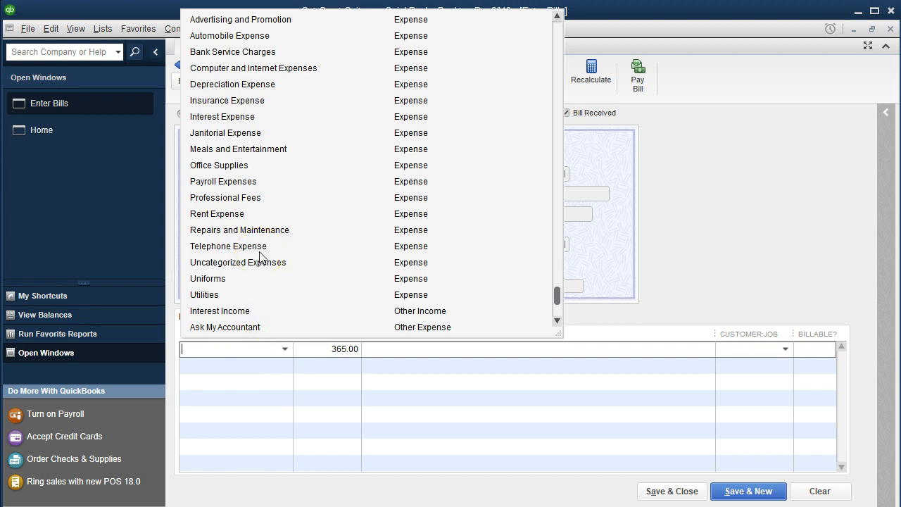
pyautogui.write('Telephone Expense')
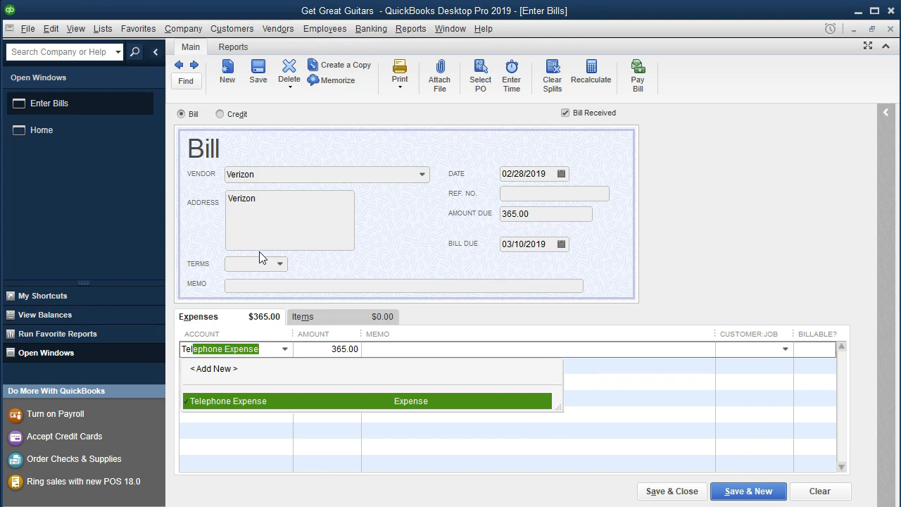
pyautogui.press('Tab')
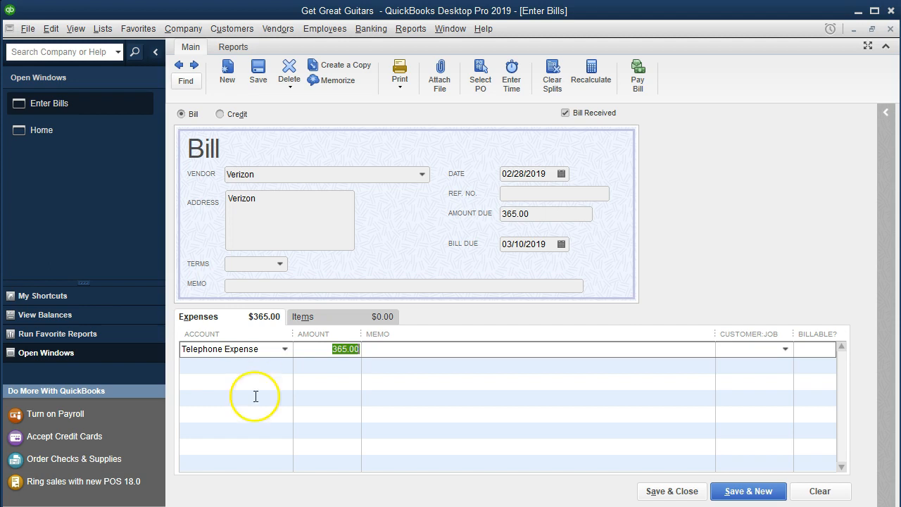
pyautogui.click(669, 496)
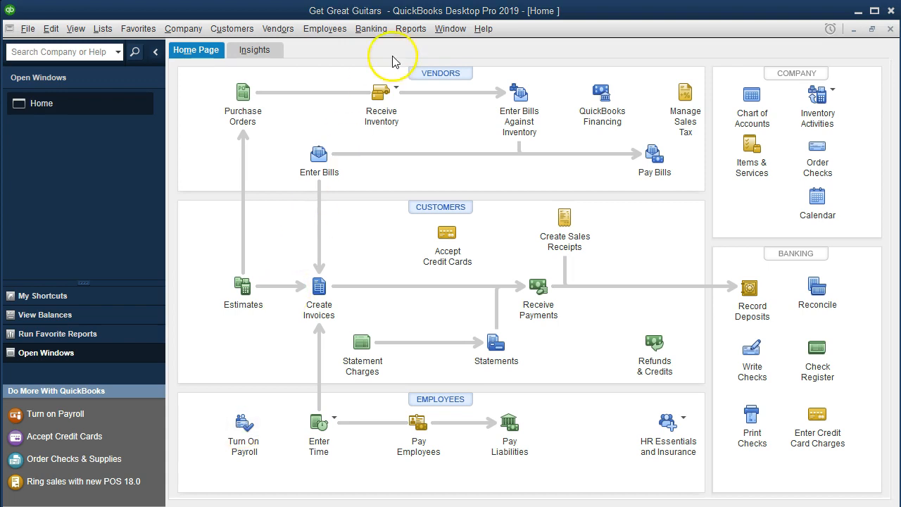
# - Open the standard Balance Sheet report
pyautogui.click(410, 31)
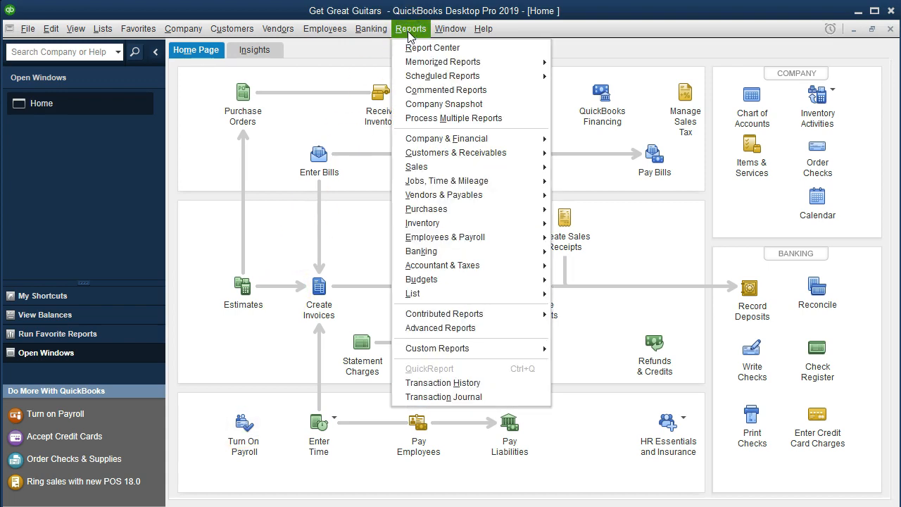
pyautogui.moveTo(464, 140)
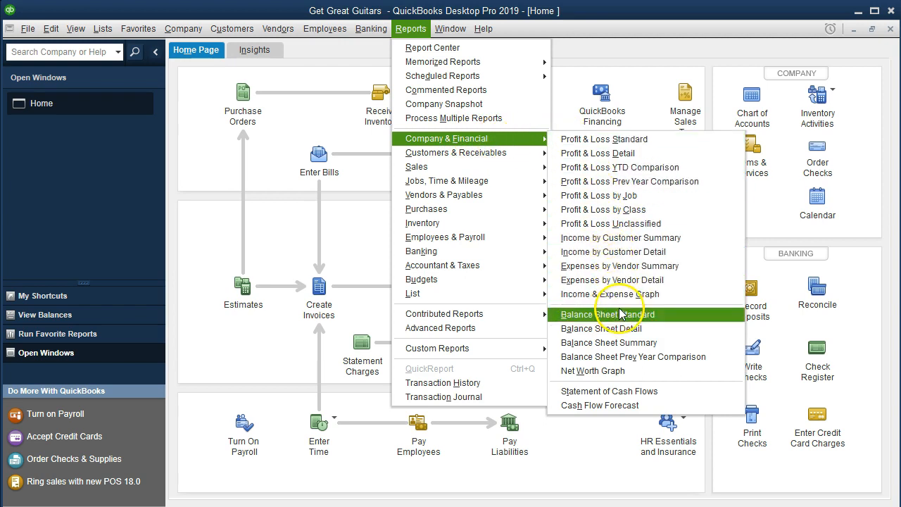
pyautogui.click(681, 323)
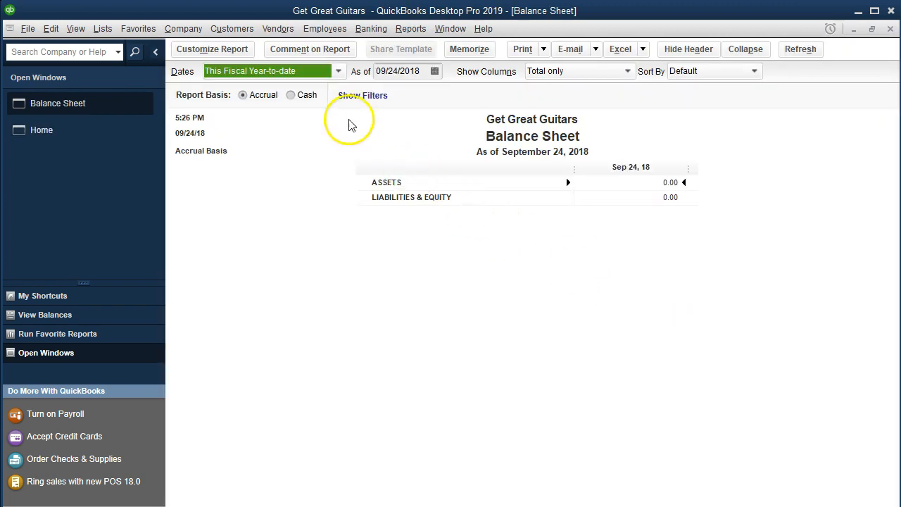
# - Customize the Balance Sheet's date range to run from 01/01/2019 to 12/31/2019
pyautogui.click(243, 53)
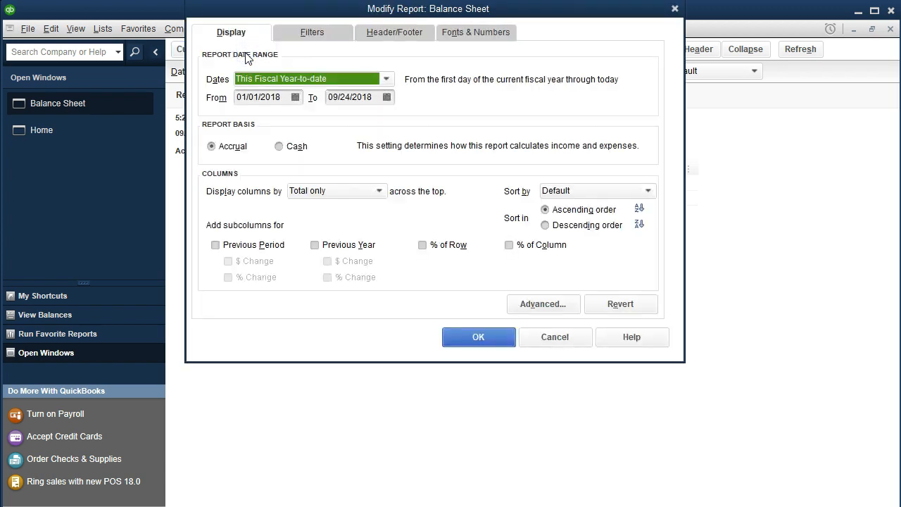
pyautogui.press('Tab')
pyautogui.write('010119')
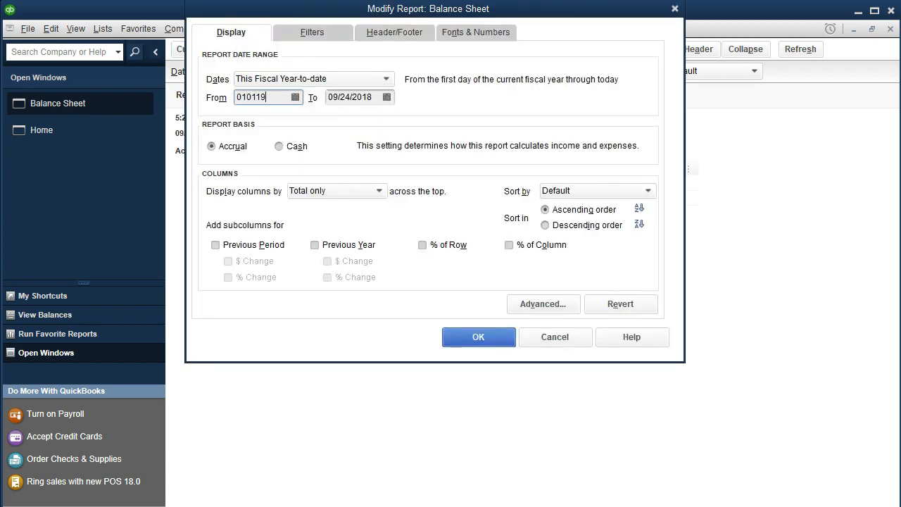
pyautogui.press('Tab')
pyautogui.write('123119')
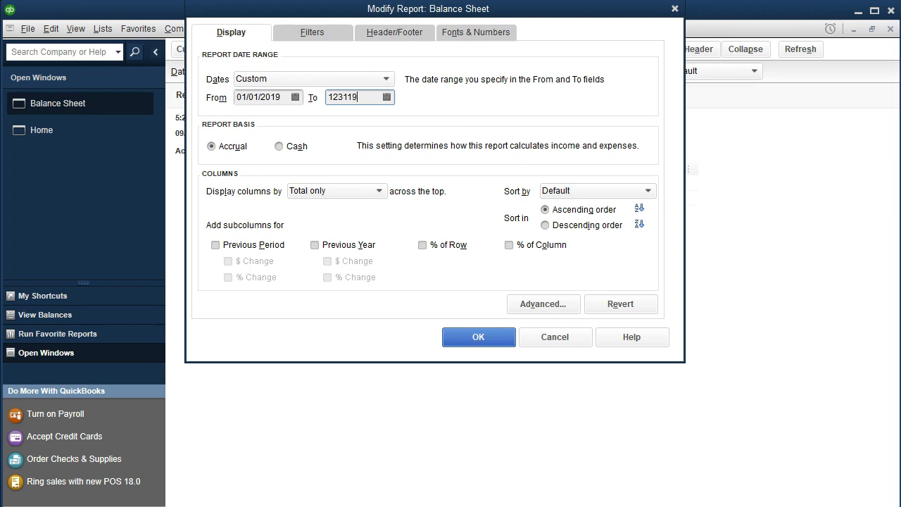
pyautogui.press('Tab')
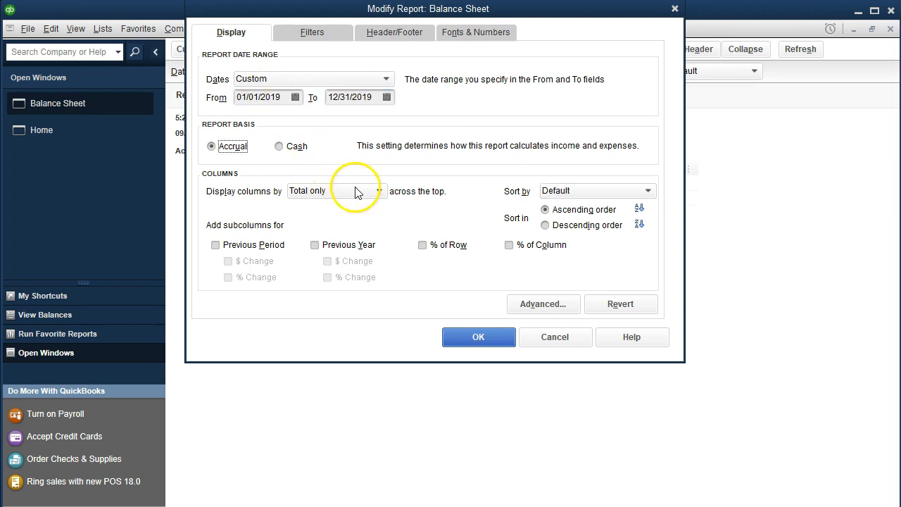
pyautogui.click(458, 339)
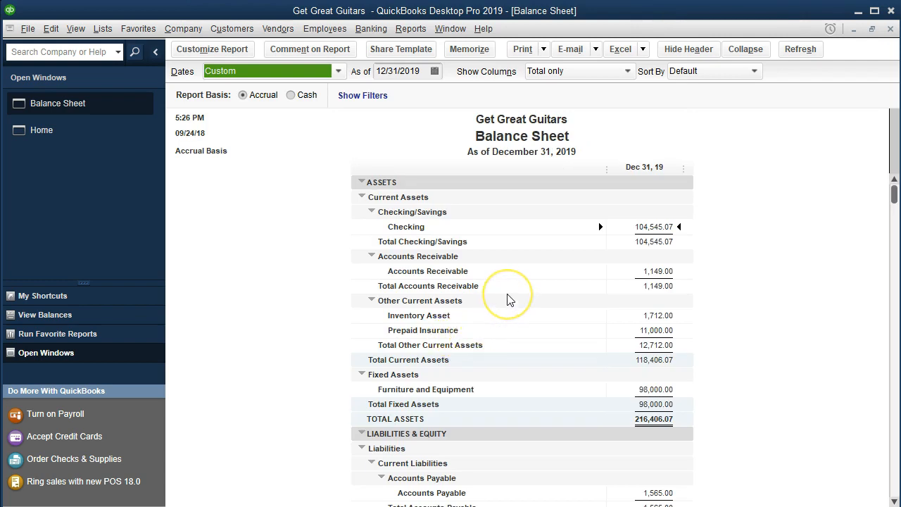
# - Trace the Balance Sheet's Accounts Payable balance to the underlying Verizon bill, and return to the Balance Sheet
pyautogui.scroll(-3, 507, 301)
pyautogui.scroll(-1, 507, 299)
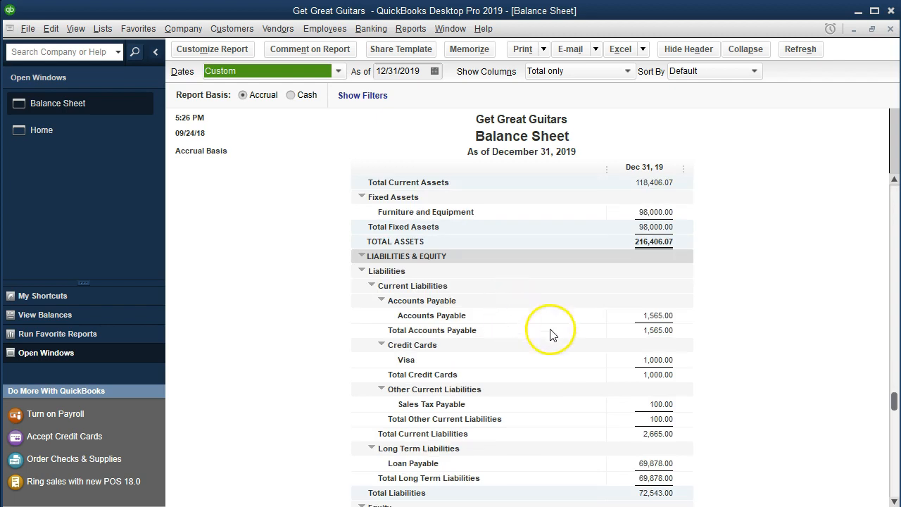
pyautogui.click(612, 315)
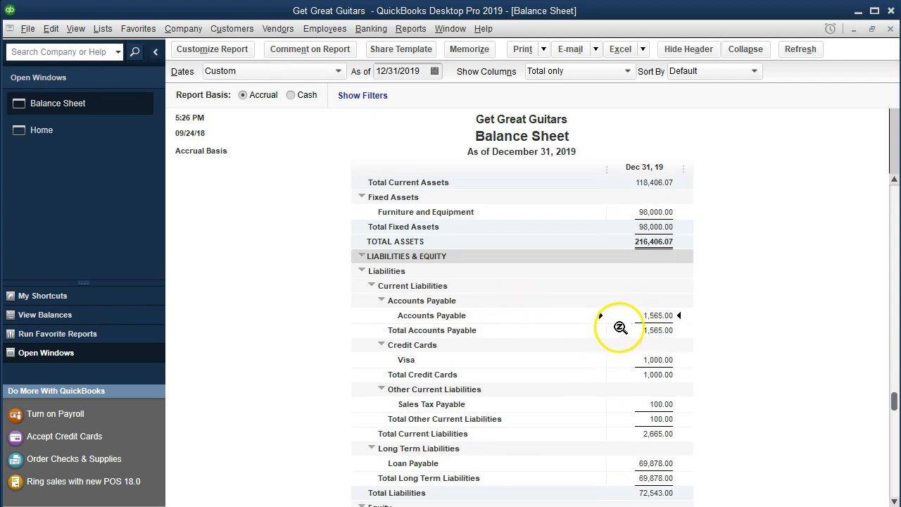
pyautogui.doubleClick(623, 315)
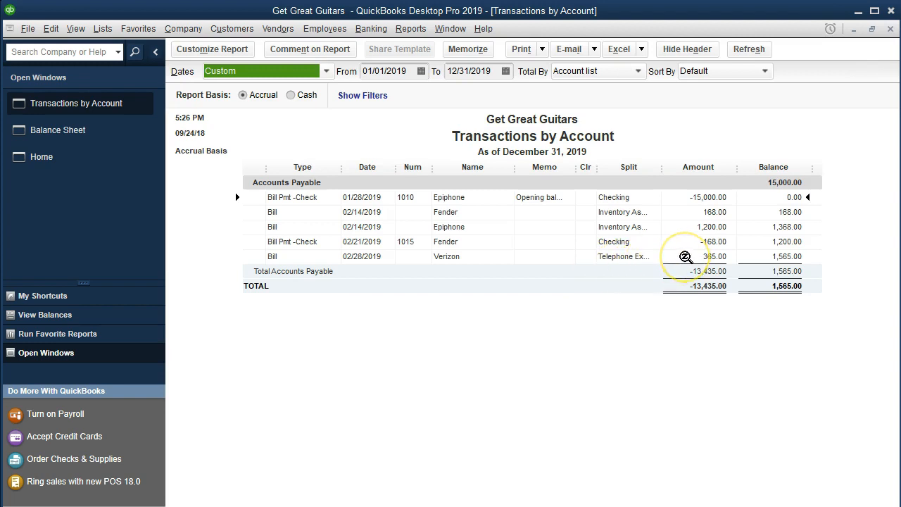
pyautogui.doubleClick(685, 257)
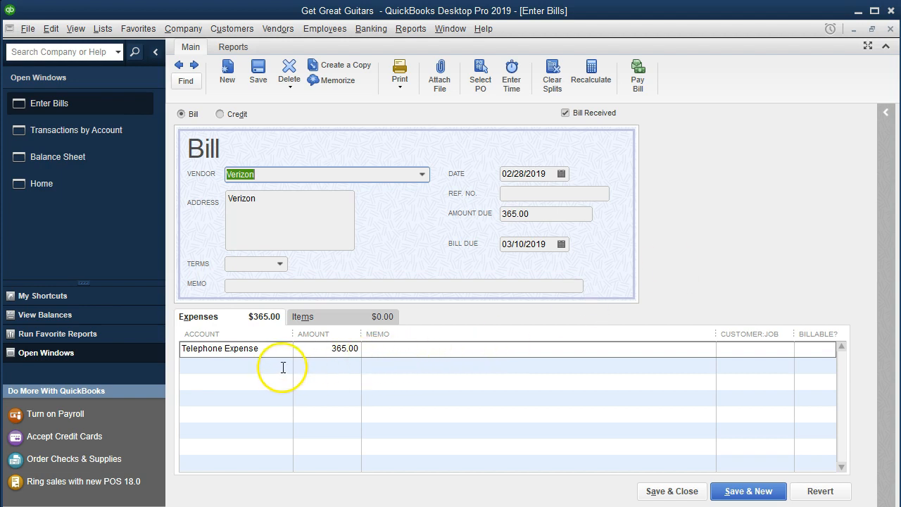
pyautogui.click(891, 30)
pyautogui.click(890, 29)
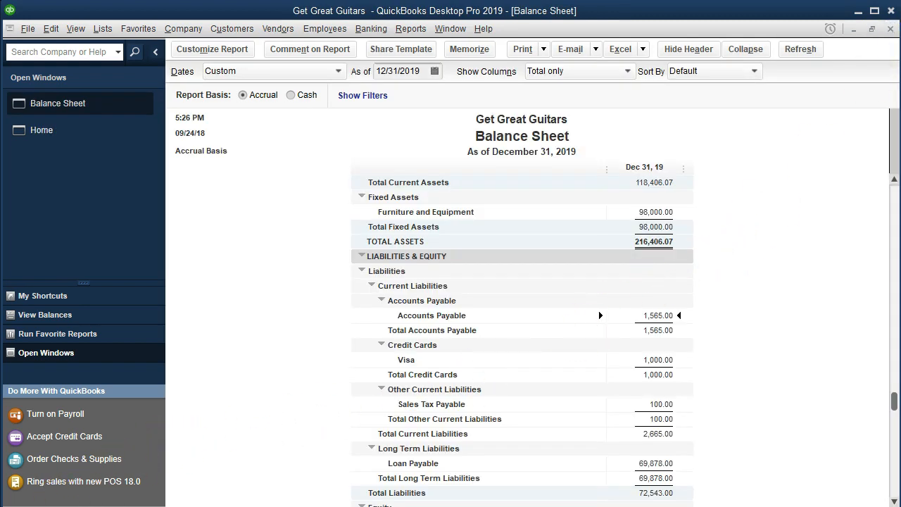
# - Open the standard Profit & Loss report and set its date range to 01/01/2019 through 12/31/2019
pyautogui.click(410, 29)
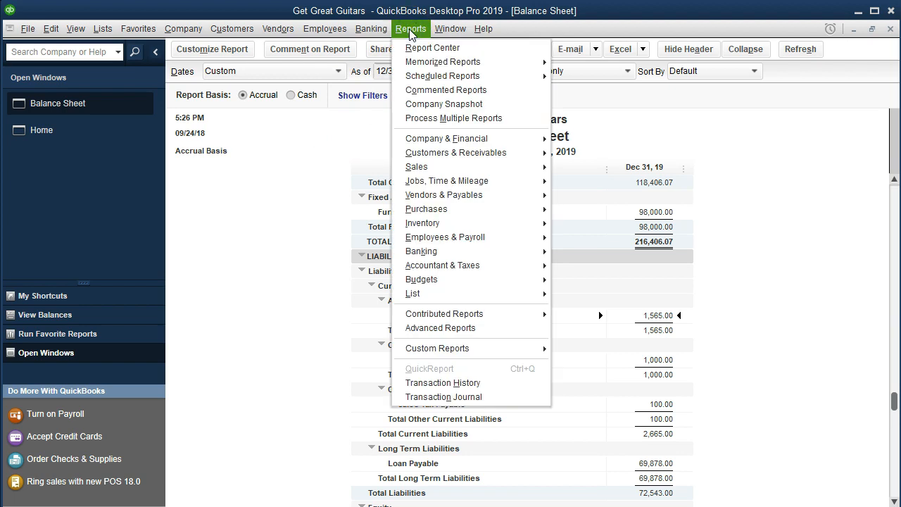
pyautogui.moveTo(522, 145)
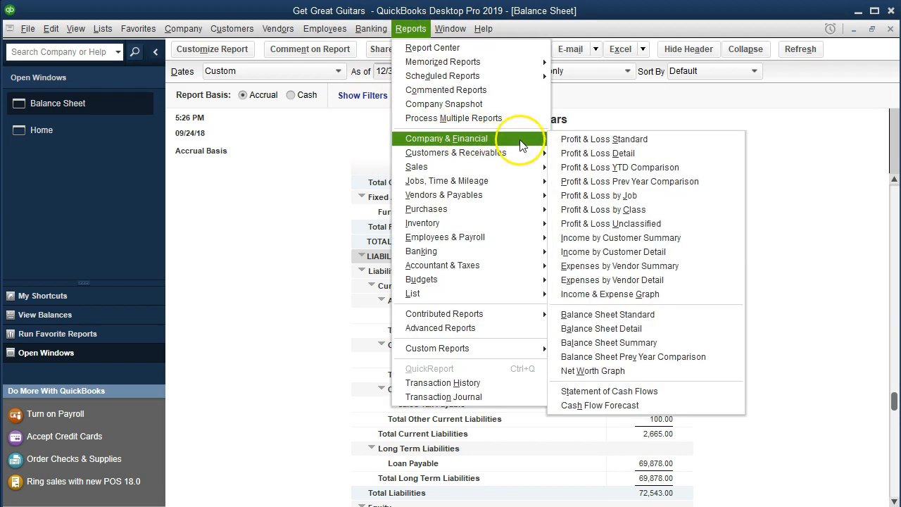
pyautogui.click(655, 140)
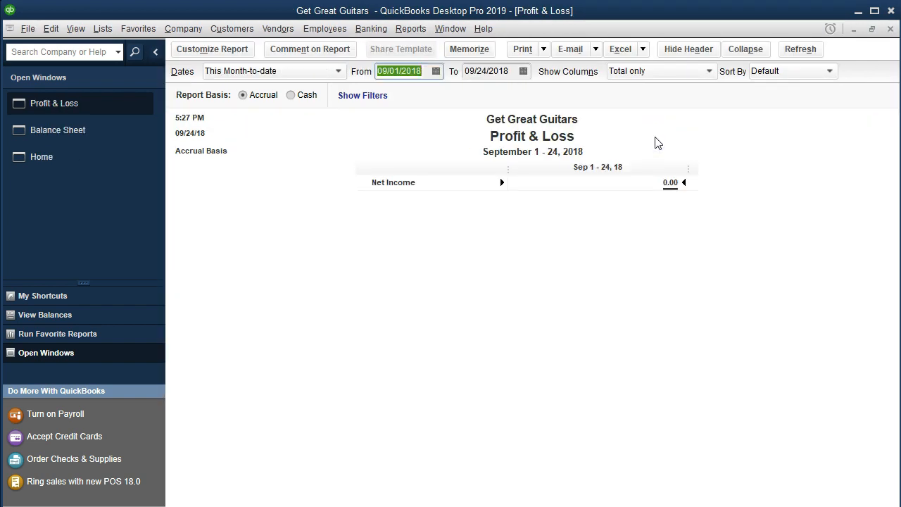
pyautogui.write('010119')
pyautogui.press('Tab')
pyautogui.write('123119')
pyautogui.press('Tab')
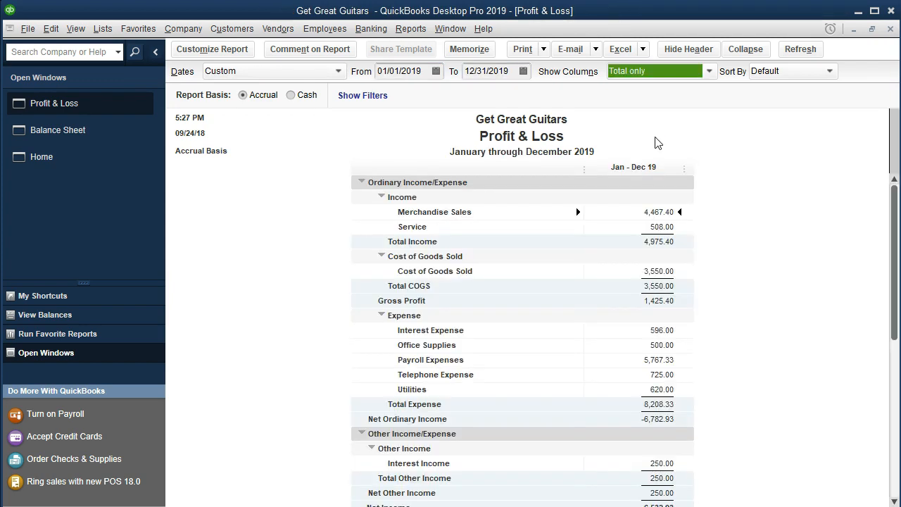
# - Trace the Profit & Loss report's Telephone Expense amount to the underlying Verizon bill, and close the bill
pyautogui.scroll(-1, 619, 277)
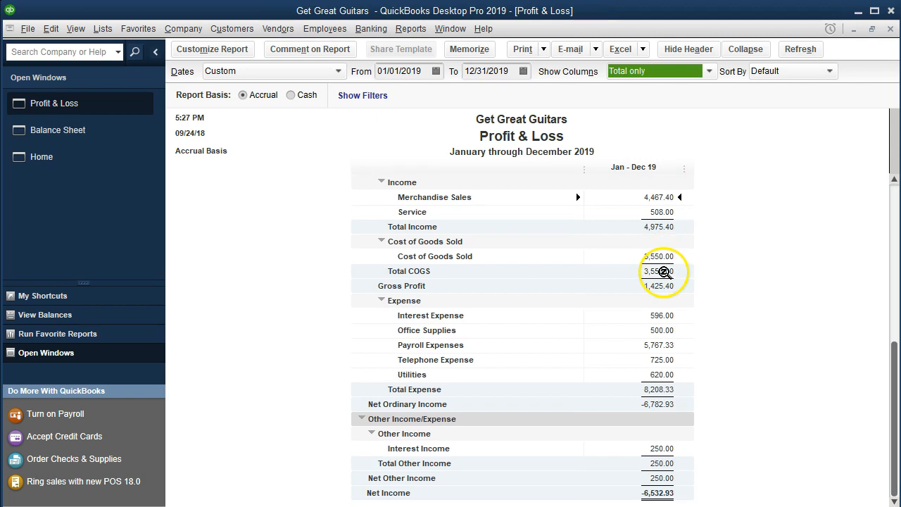
pyautogui.click(637, 358)
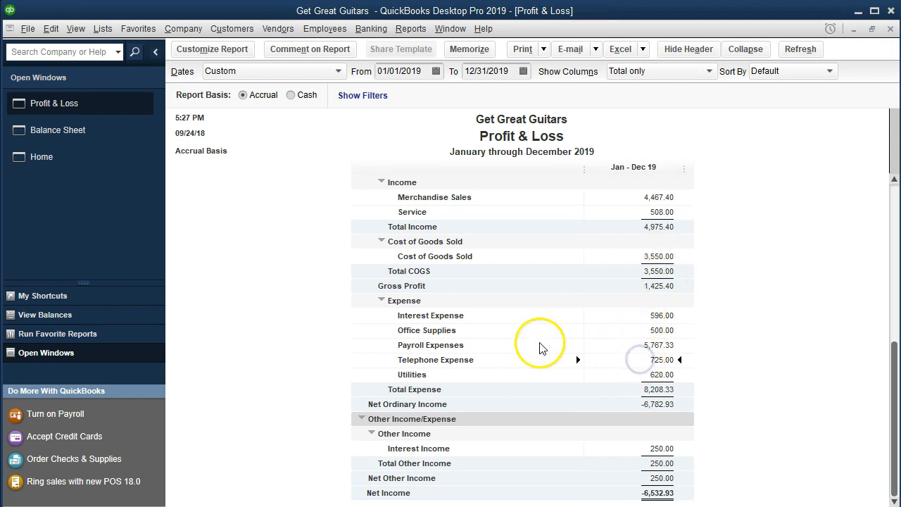
pyautogui.doubleClick(636, 361)
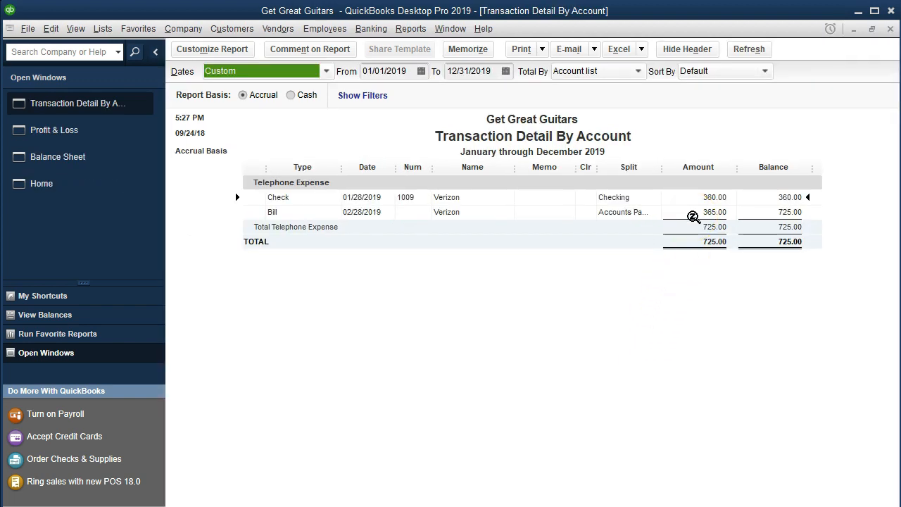
pyautogui.doubleClick(693, 217)
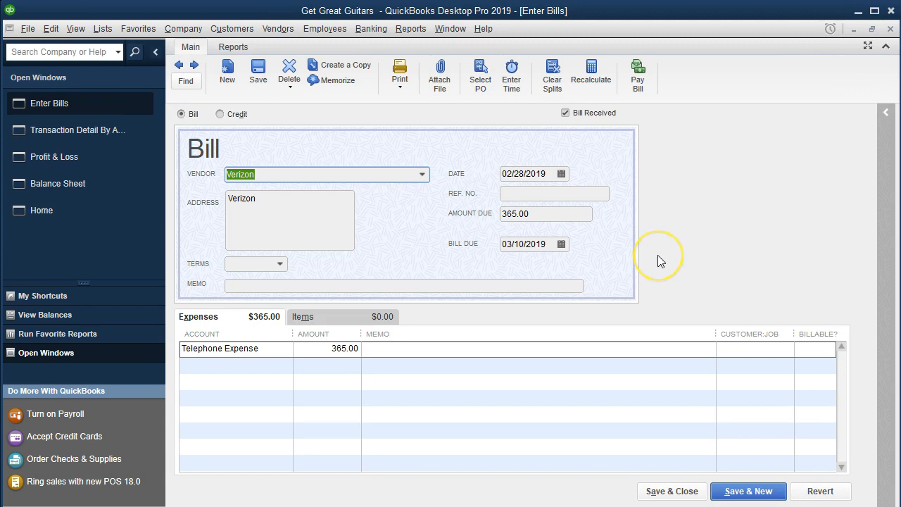
pyautogui.click(890, 28)
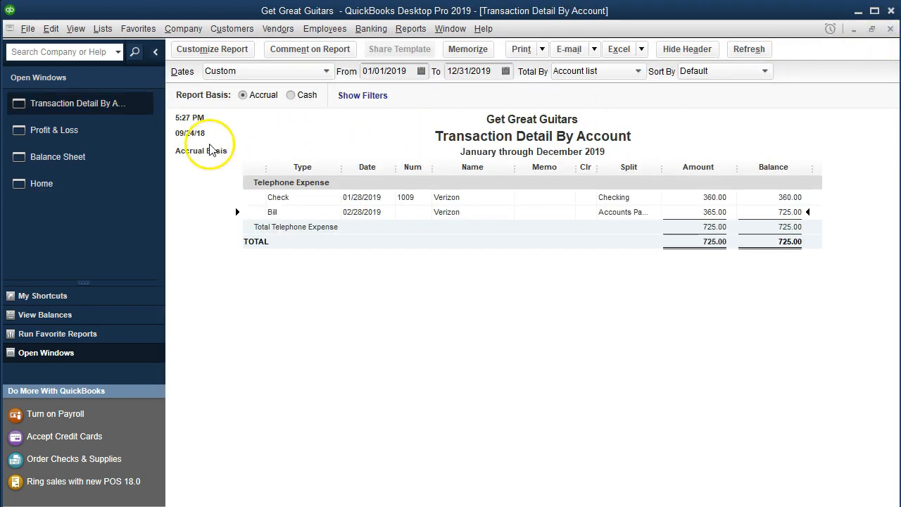
# - Review Accounts Payable on the Balance Sheet and open the Vendor Balance Detail report to check the Verizon entry against it
pyautogui.click(115, 160)
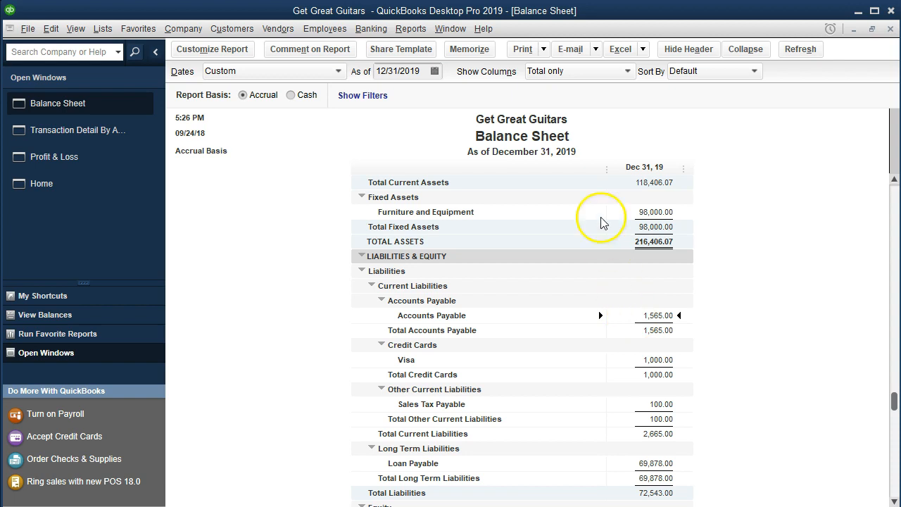
pyautogui.click(420, 32)
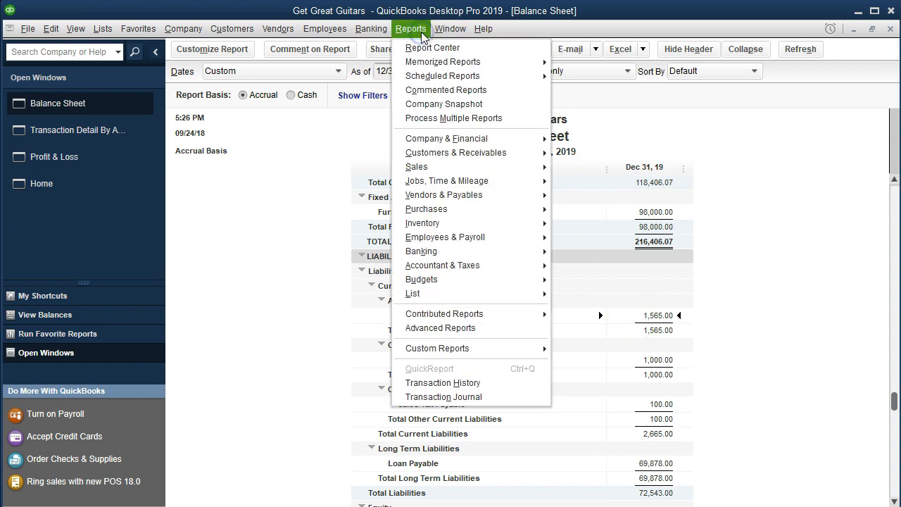
pyautogui.moveTo(457, 195)
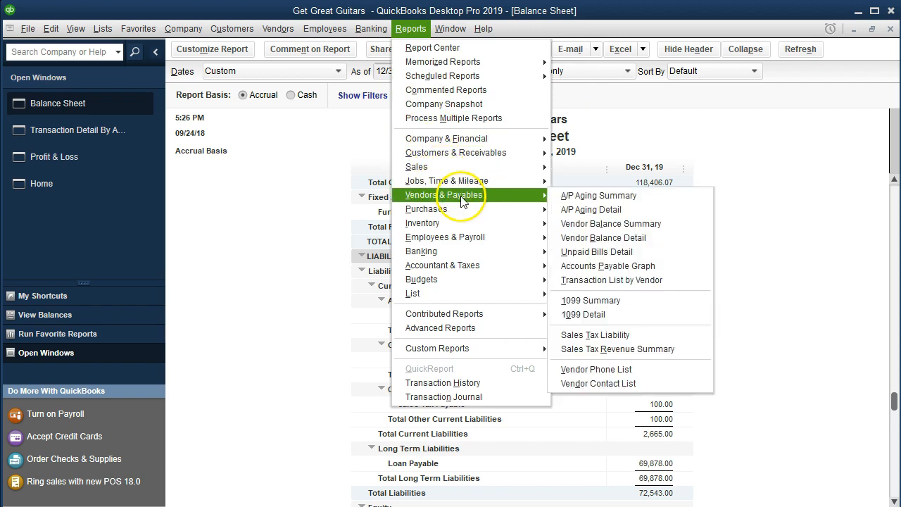
pyautogui.click(645, 239)
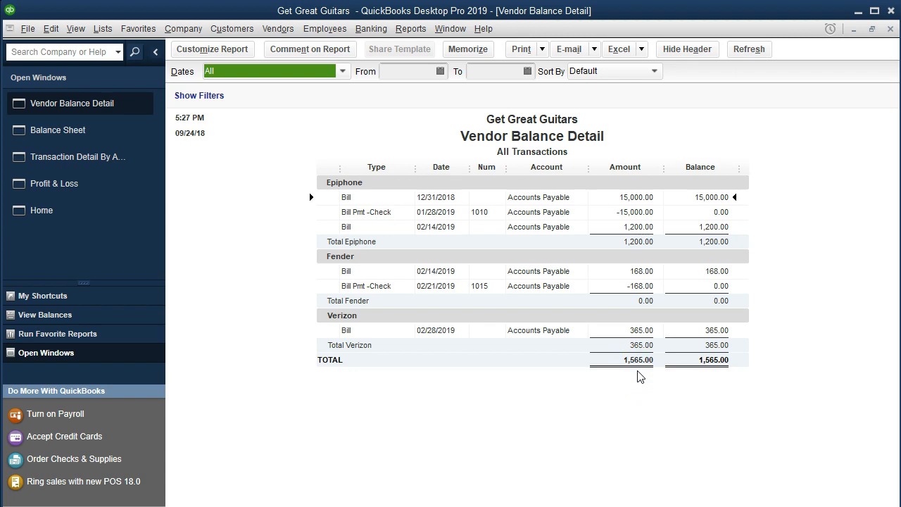
pyautogui.click(400, 325)
# - Start a new vendor bill from the home page
pyautogui.click(75, 215)
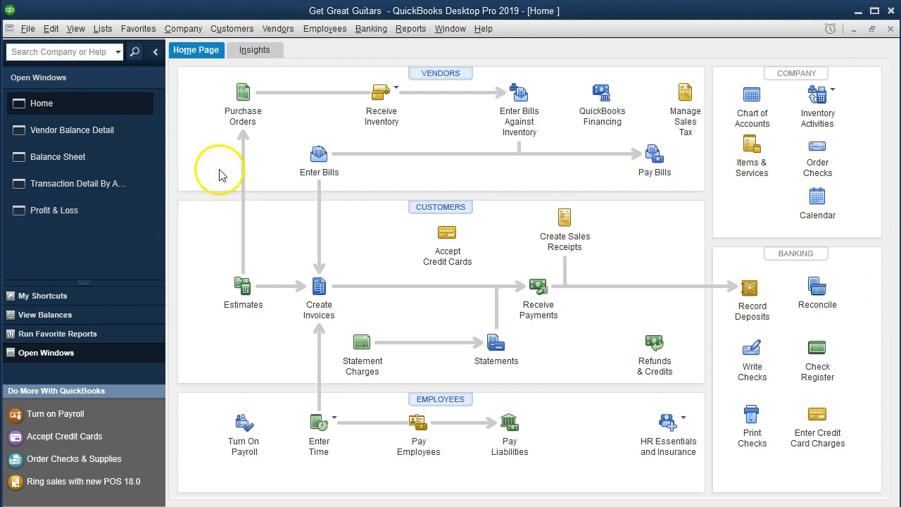
pyautogui.click(319, 162)
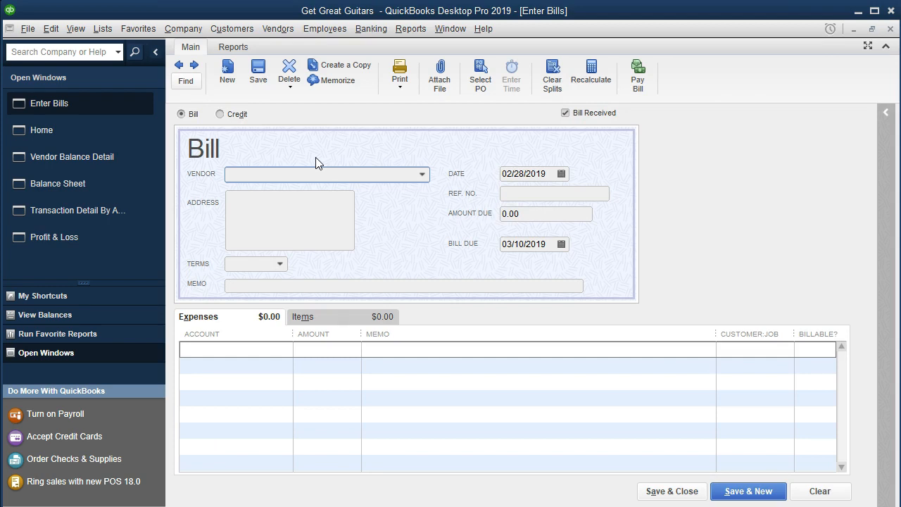
pyautogui.write('Spec')
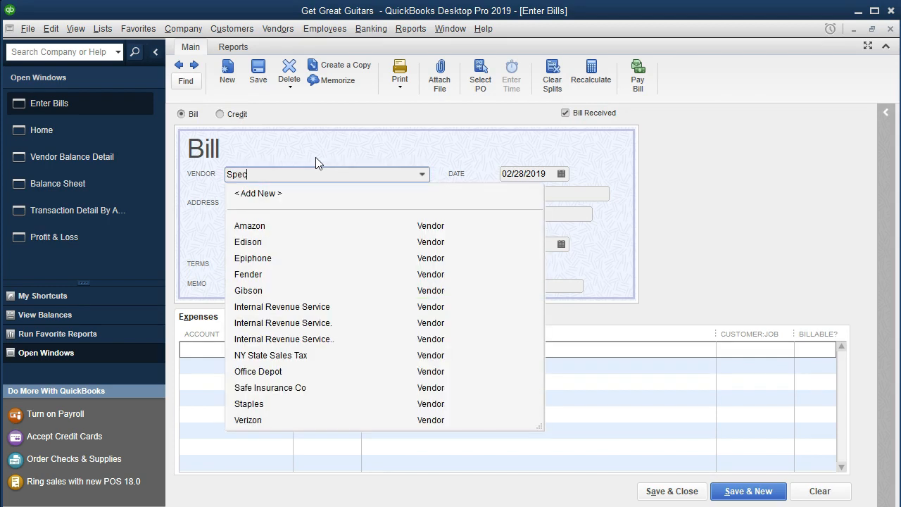
pyautogui.press('BackSpace')
pyautogui.press('BackSpace')
pyautogui.press('BackSpace')
pyautogui.press('BackSpace')
pyautogui.press('BackSpace')
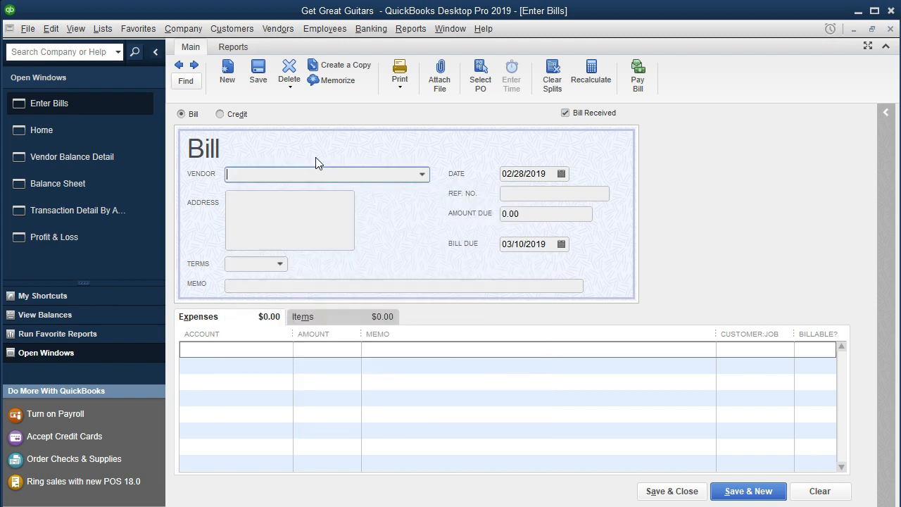
# - Enter Spectrum as the bill's vendor and quick-add it to the vendor list
pyautogui.click(421, 175)
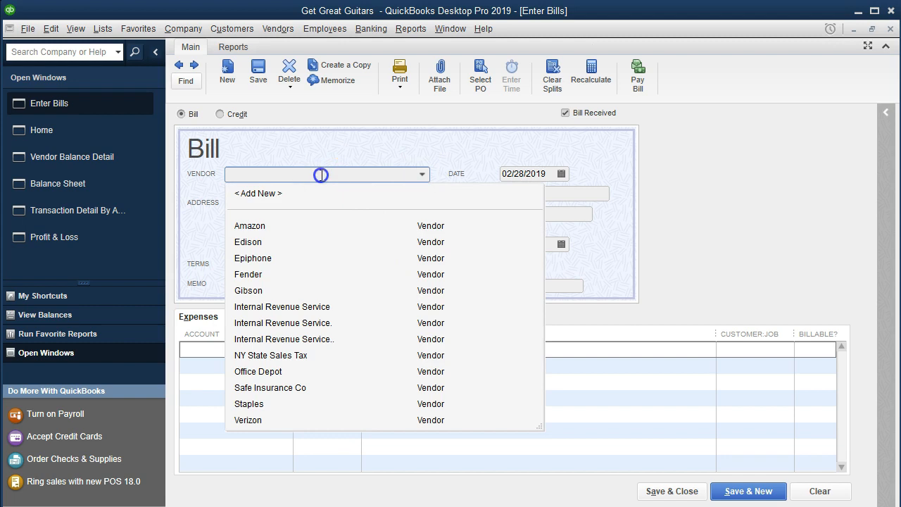
pyautogui.write('Spectrum')
pyautogui.press('Tab')
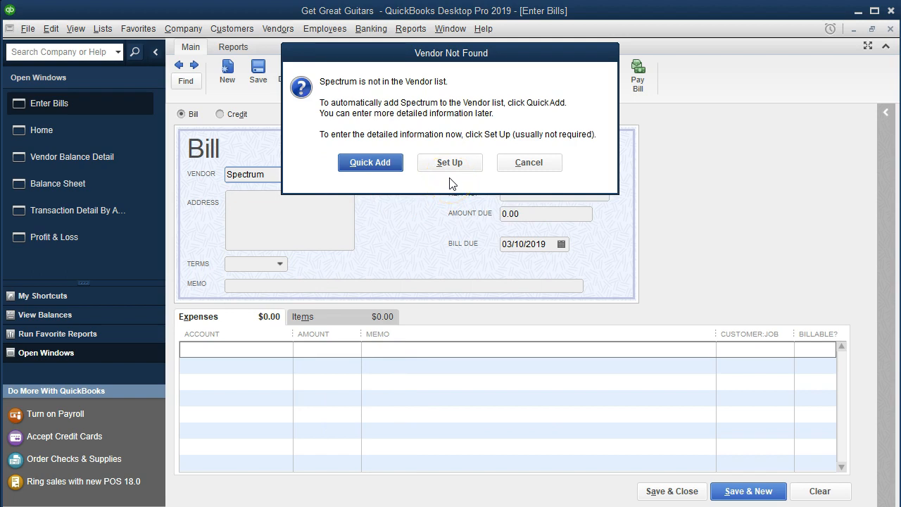
pyautogui.click(377, 163)
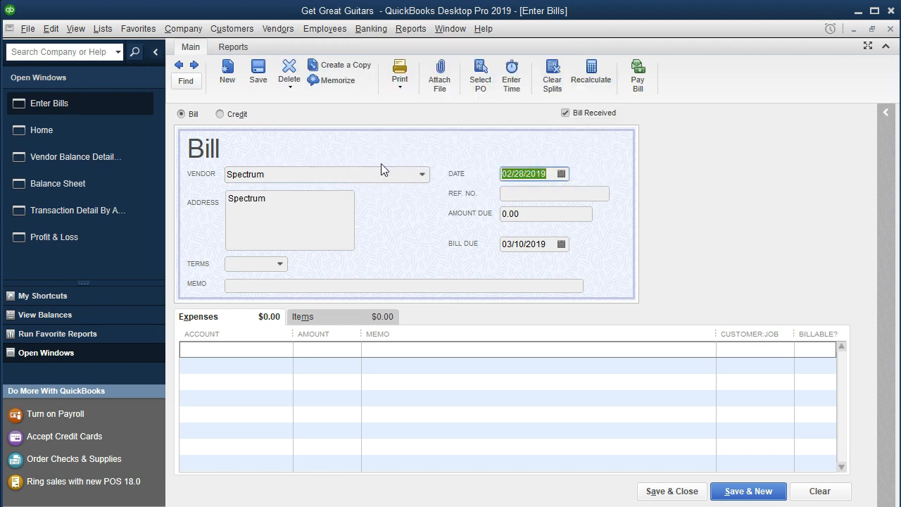
# - Set the Spectrum bill's amount due to 180.00, keeping the default dates and leaving the reference number, terms and memo empty
pyautogui.click(399, 223)
pyautogui.press('Tab')
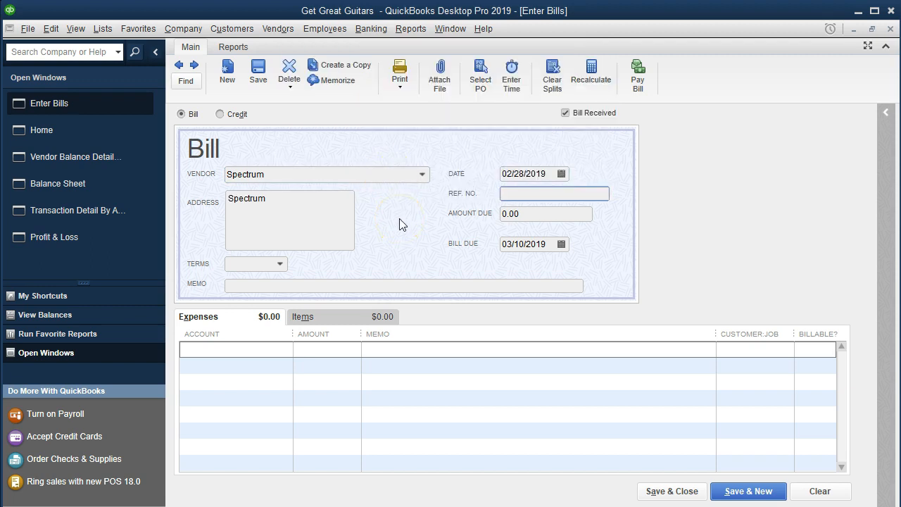
pyautogui.press('Tab')
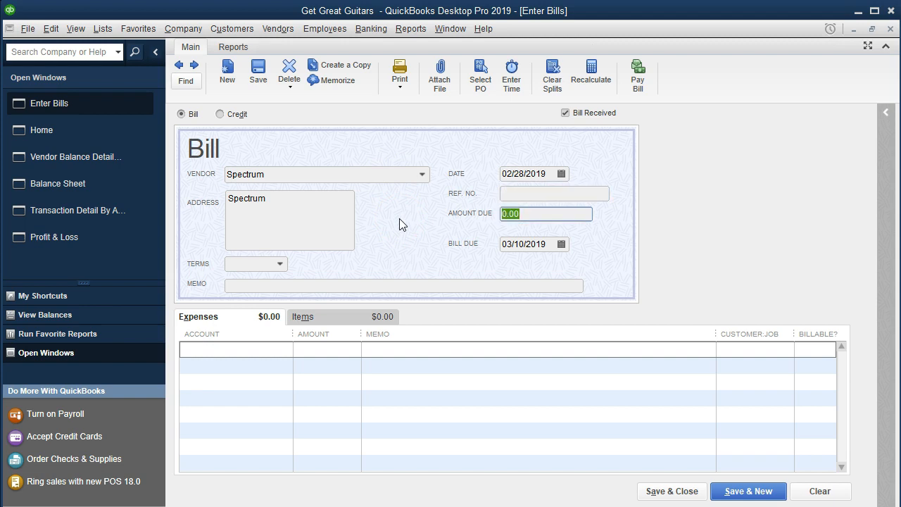
pyautogui.write('180')
pyautogui.press('Tab')
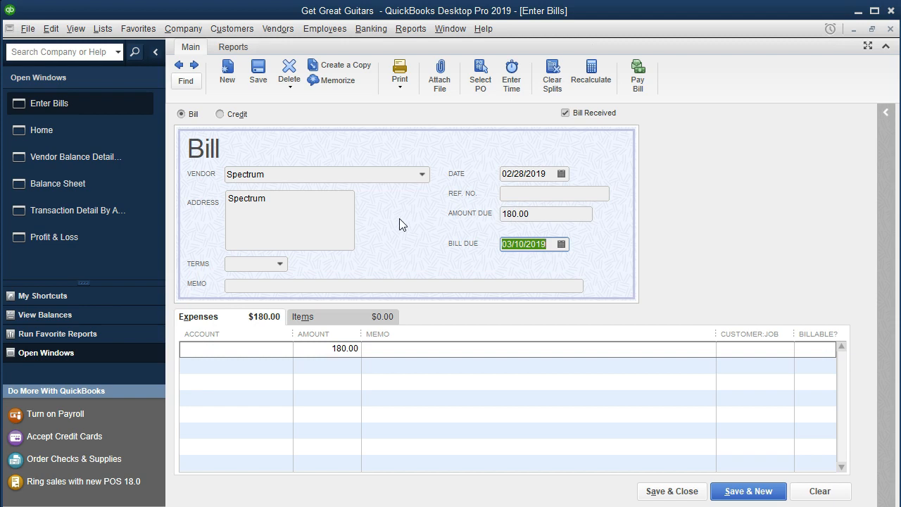
pyautogui.press('Tab')
pyautogui.press('Tab')
pyautogui.press('Tab')
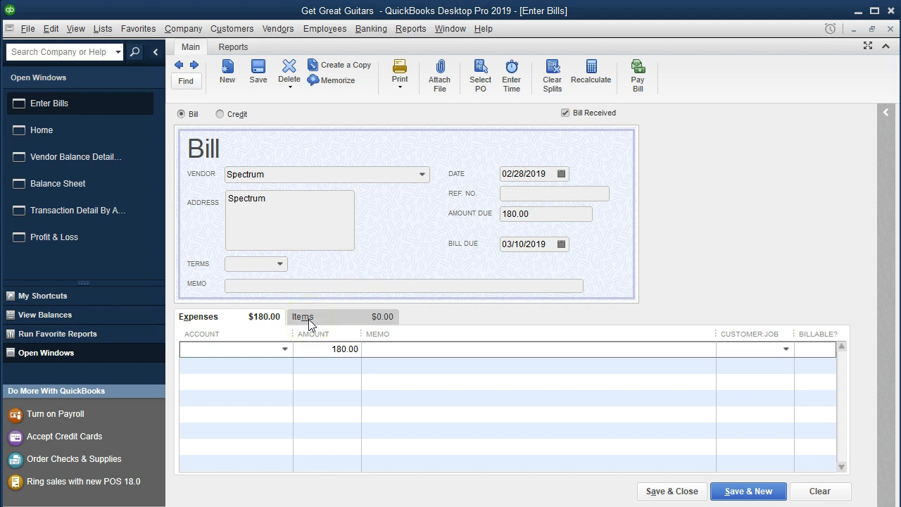
pyautogui.click(286, 349)
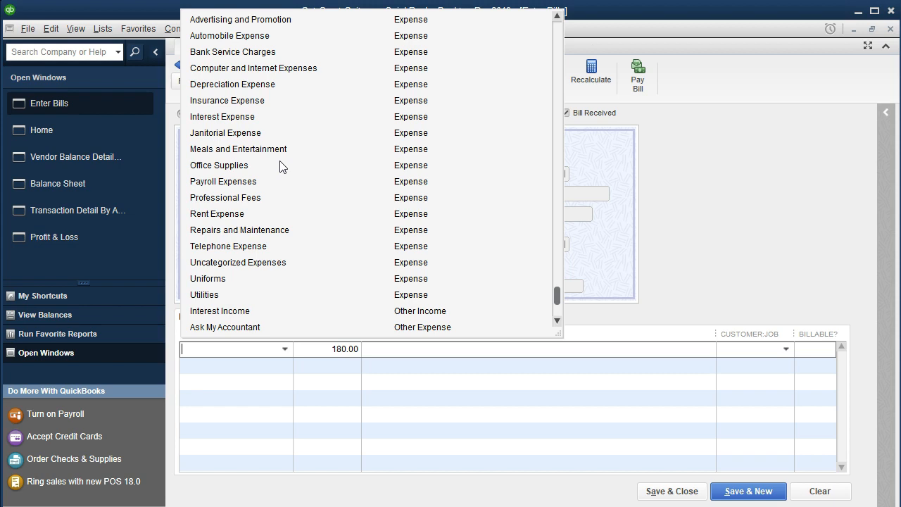
pyautogui.scroll(12, 282, 167)
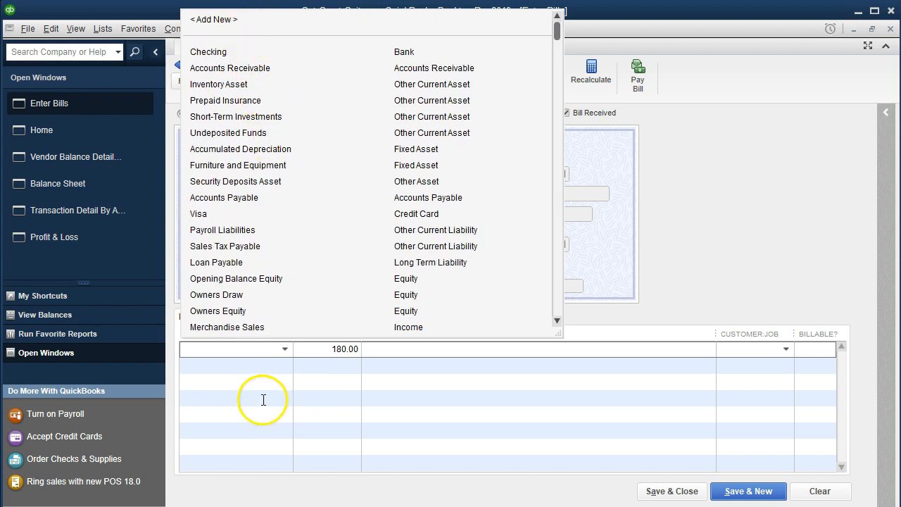
pyautogui.click(232, 350)
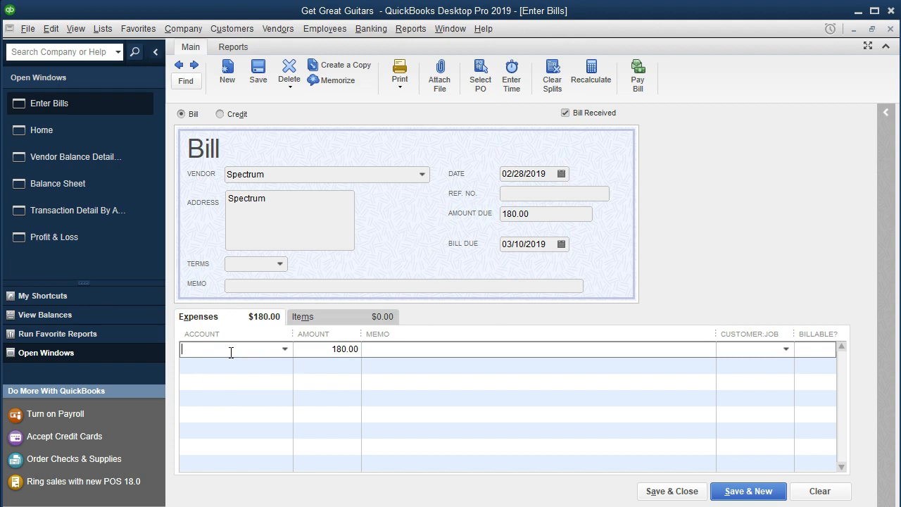
pyautogui.write('Internet Expense')
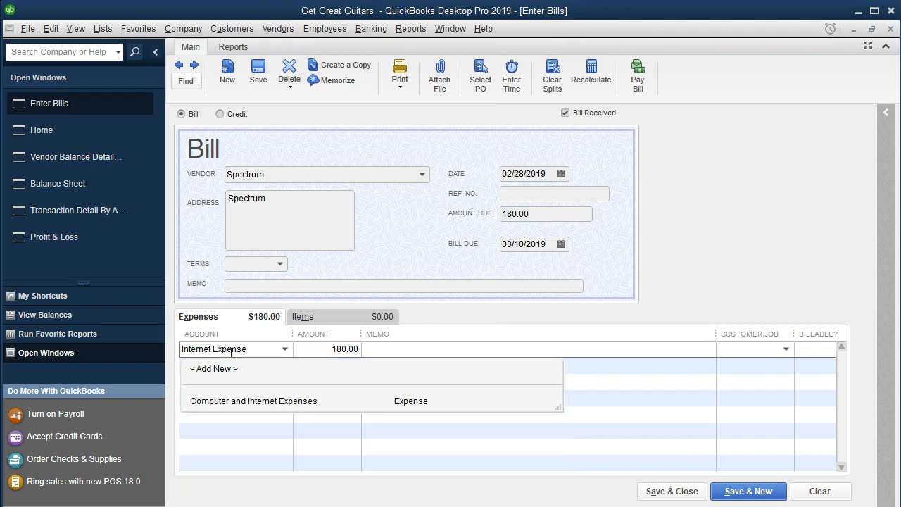
pyautogui.click(222, 367)
# - Assign the bill's expense line to the Computer and Internet Expenses account, and save and close the bill
pyautogui.click(285, 349)
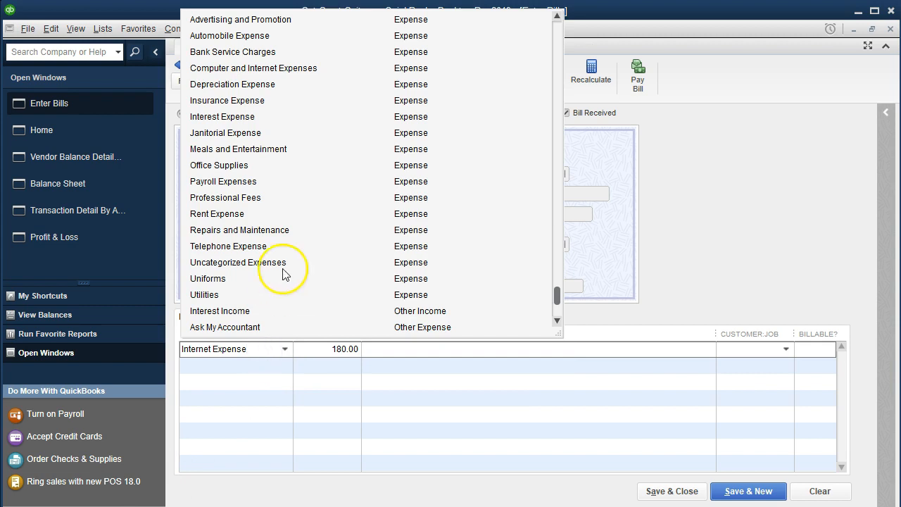
pyautogui.click(258, 70)
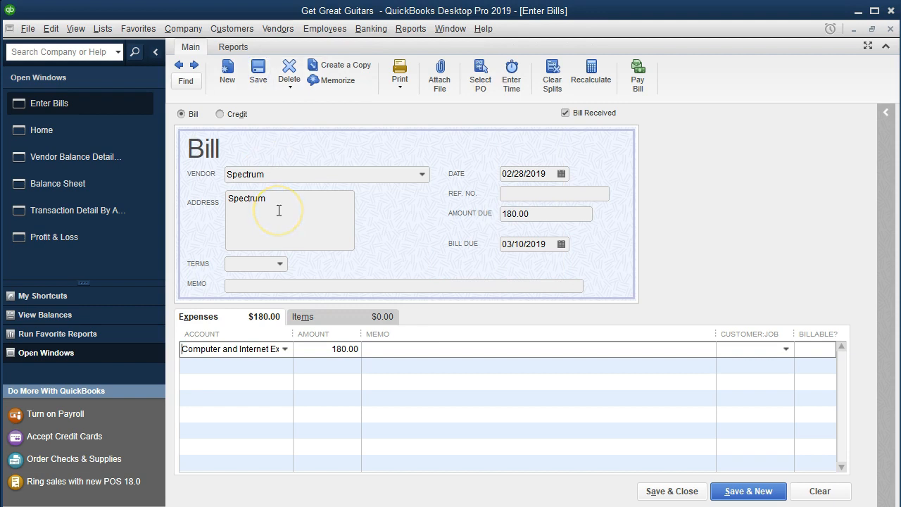
pyautogui.press('Tab')
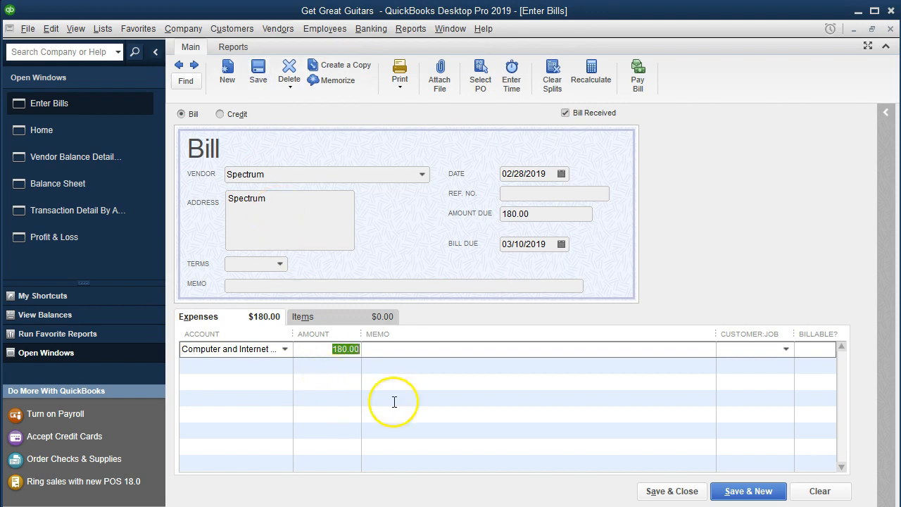
pyautogui.click(675, 493)
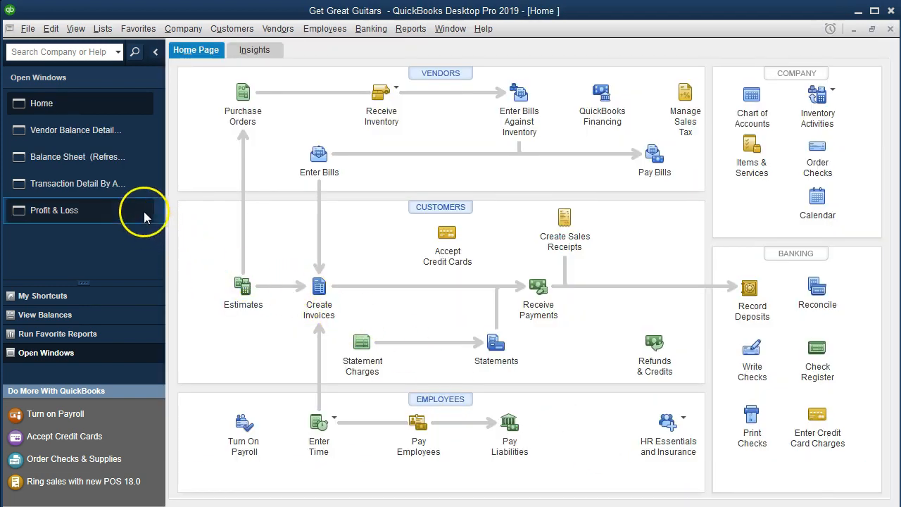
# - Trace the Balance Sheet's Accounts Payable balance to the Spectrum bill's transaction line, and return to the Balance Sheet
pyautogui.click(105, 161)
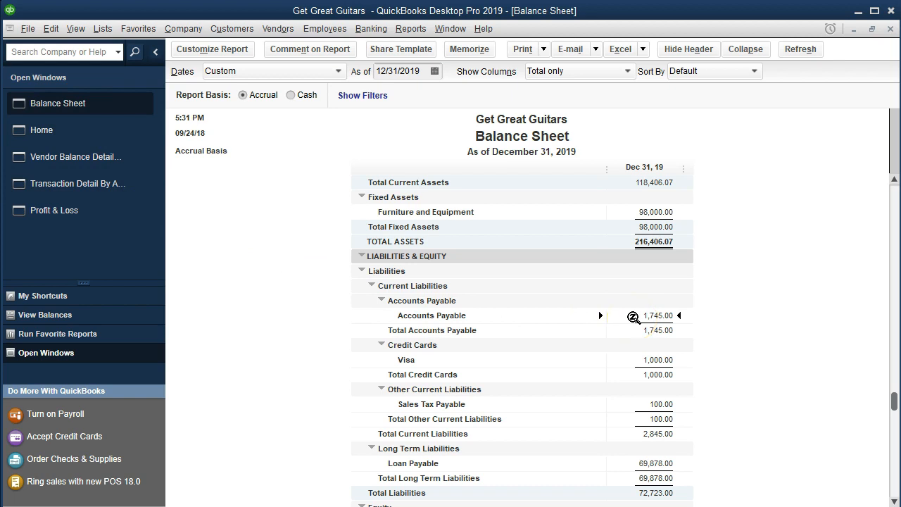
pyautogui.doubleClick(632, 317)
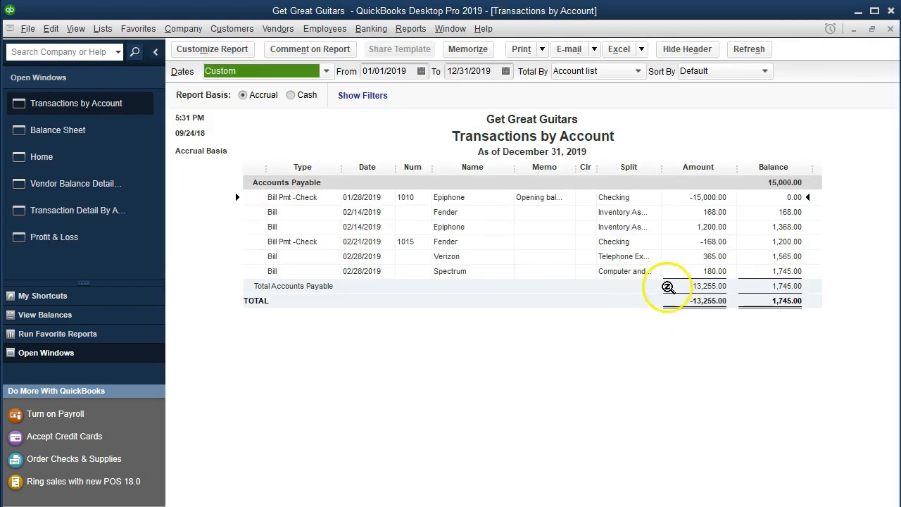
pyautogui.click(677, 273)
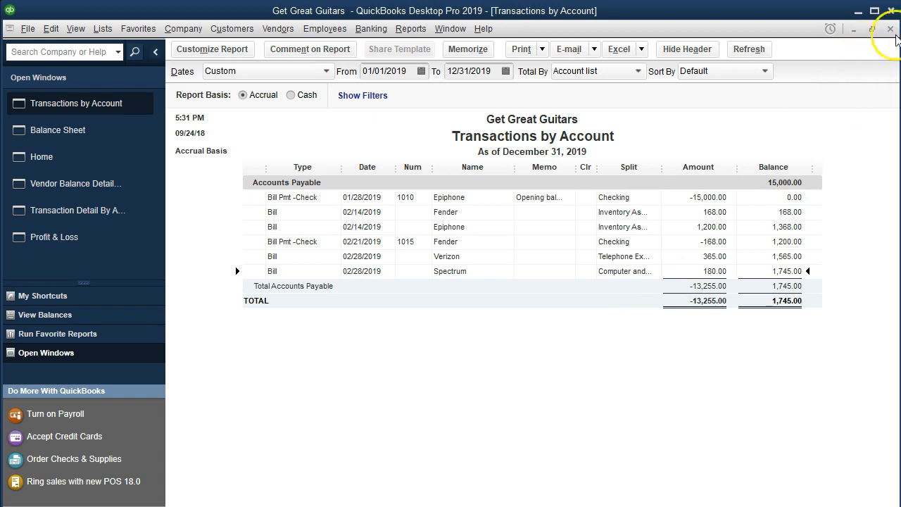
pyautogui.click(891, 29)
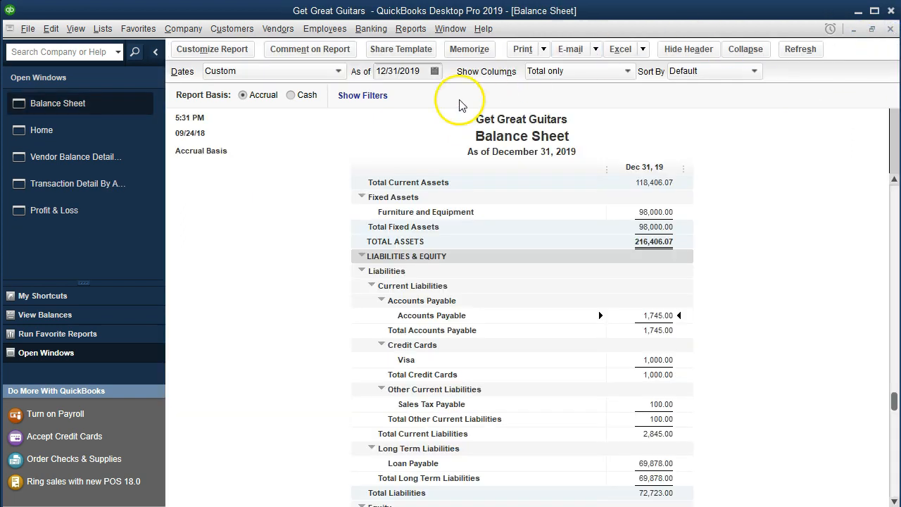
# - Check the Spectrum bill's effect on the Profit & Loss report, and compare the Balance Sheet's Accounts Payable with the Vendor Balance Detail report
pyautogui.click(75, 210)
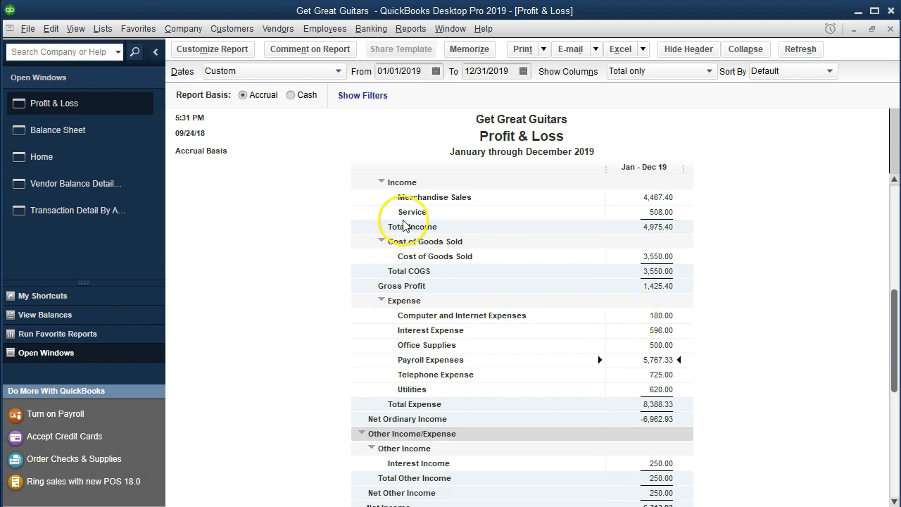
pyautogui.click(120, 131)
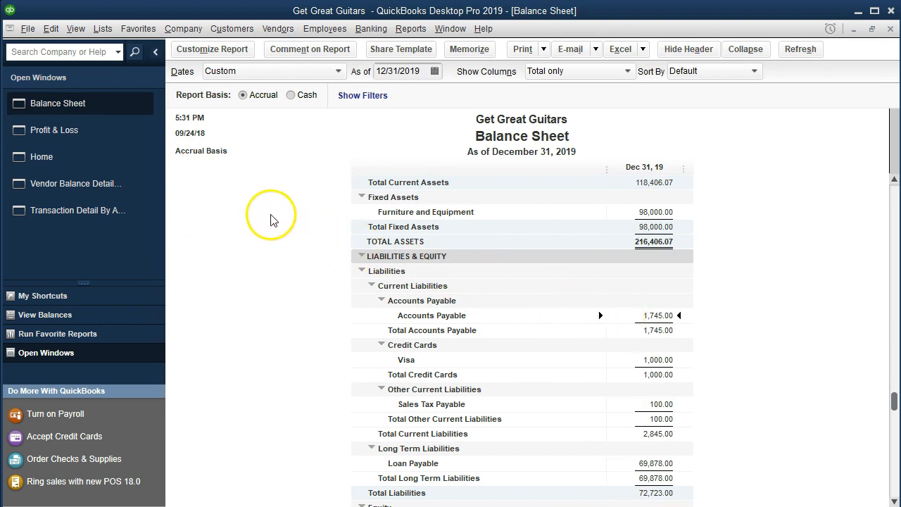
pyautogui.click(101, 186)
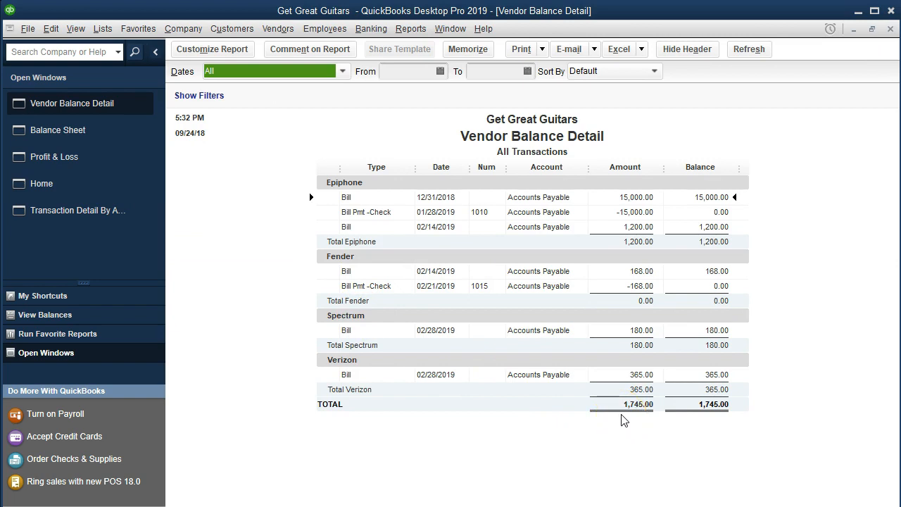
# - Start a new bill from the Home page with Edison as the vendor
pyautogui.click(636, 330)
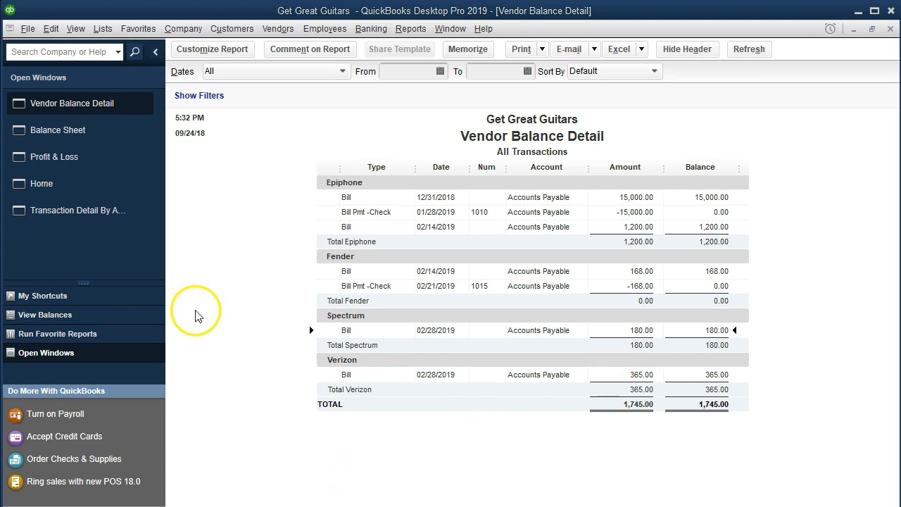
pyautogui.click(72, 192)
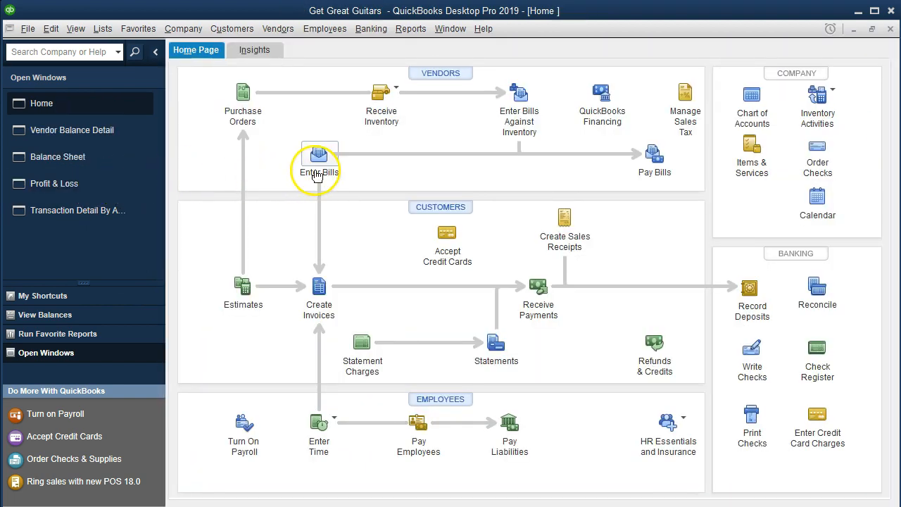
pyautogui.click(314, 173)
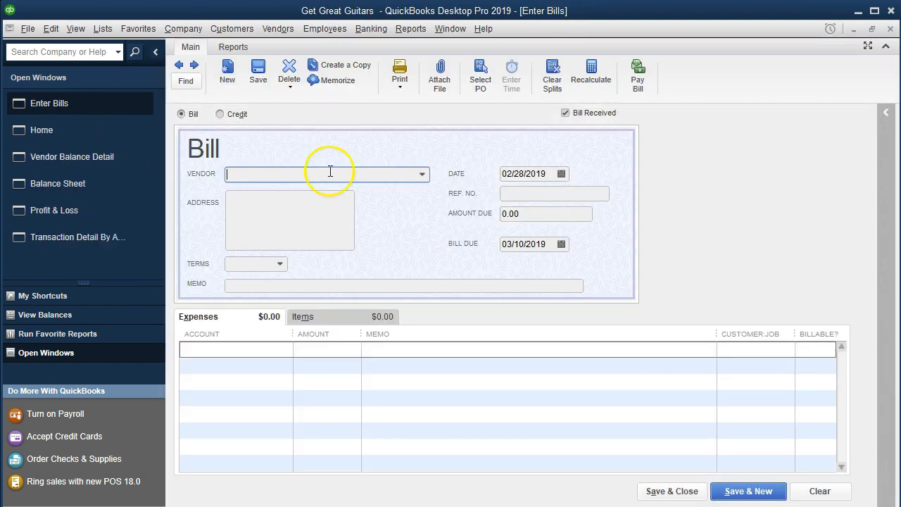
pyautogui.click(422, 174)
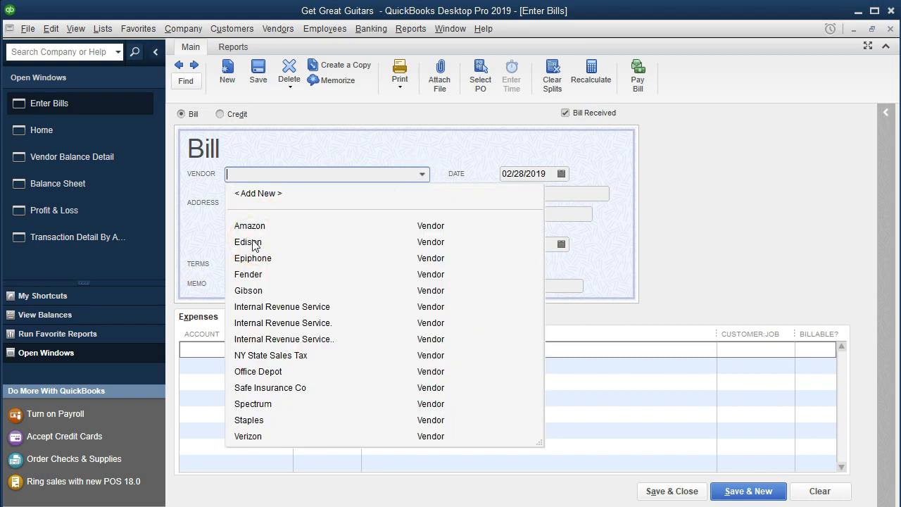
pyautogui.write('Edison')
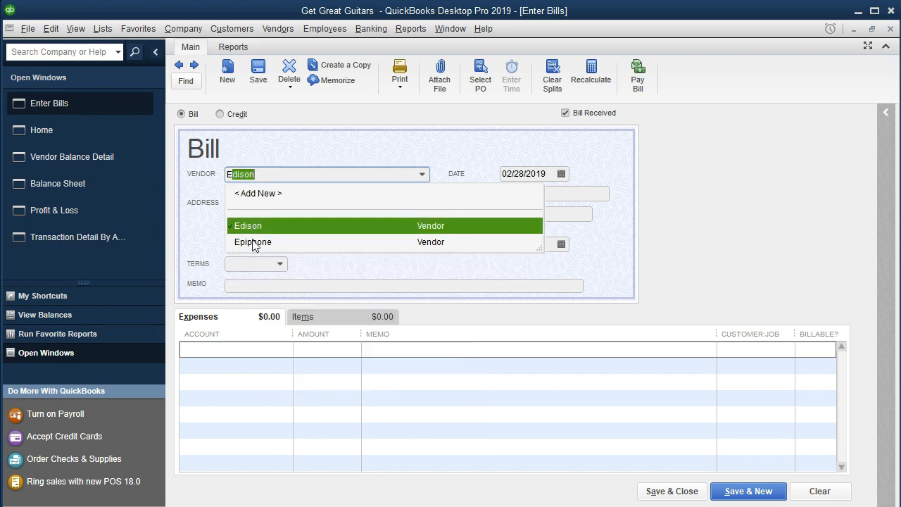
pyautogui.press('Tab')
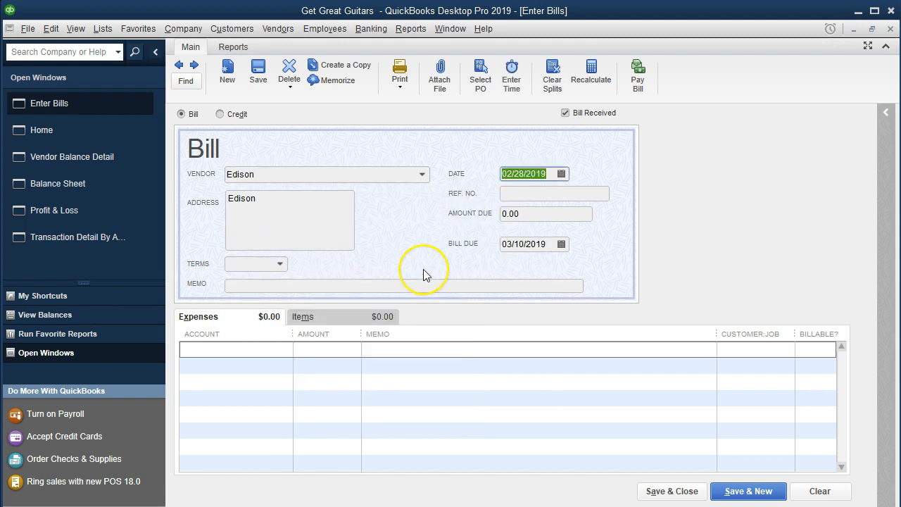
# - Set the Edison bill's amount due to 648.00, keeping the default dates and leaving the reference number, terms and memo empty
pyautogui.press('Tab')
pyautogui.press('Tab')
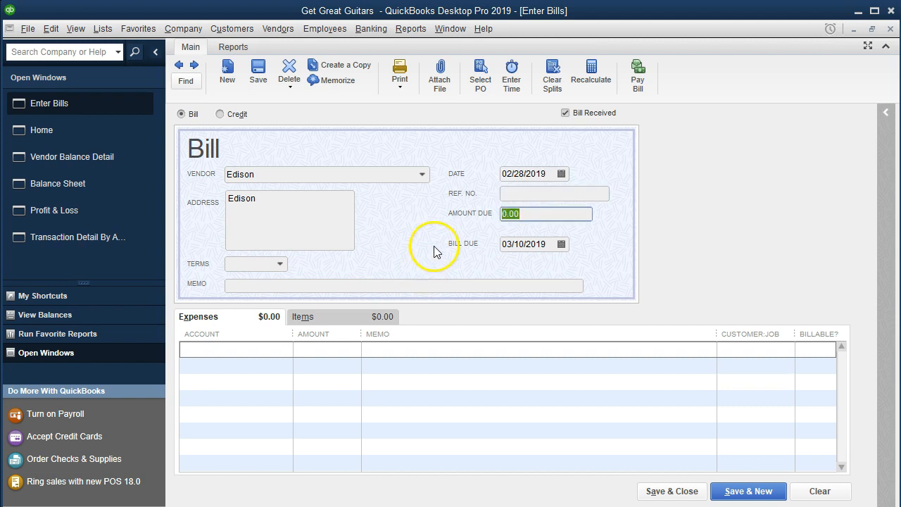
pyautogui.write('648/')
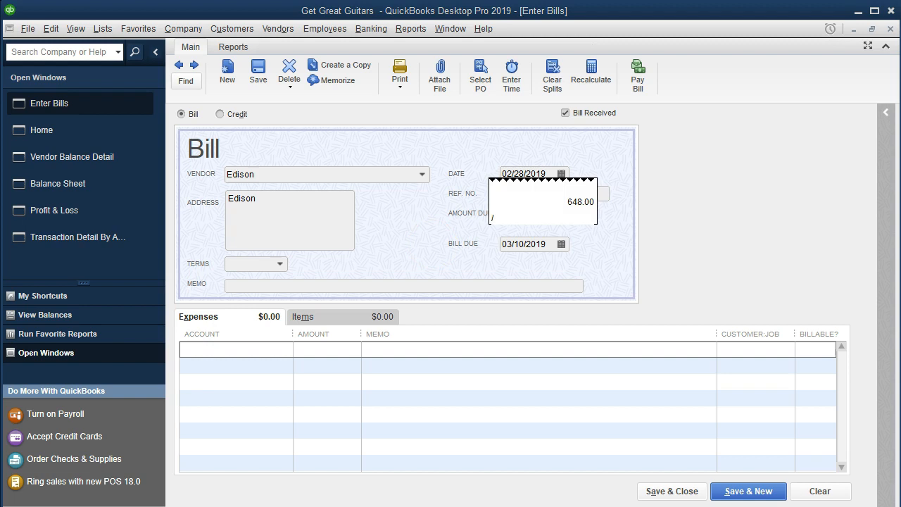
pyautogui.press('Escape')
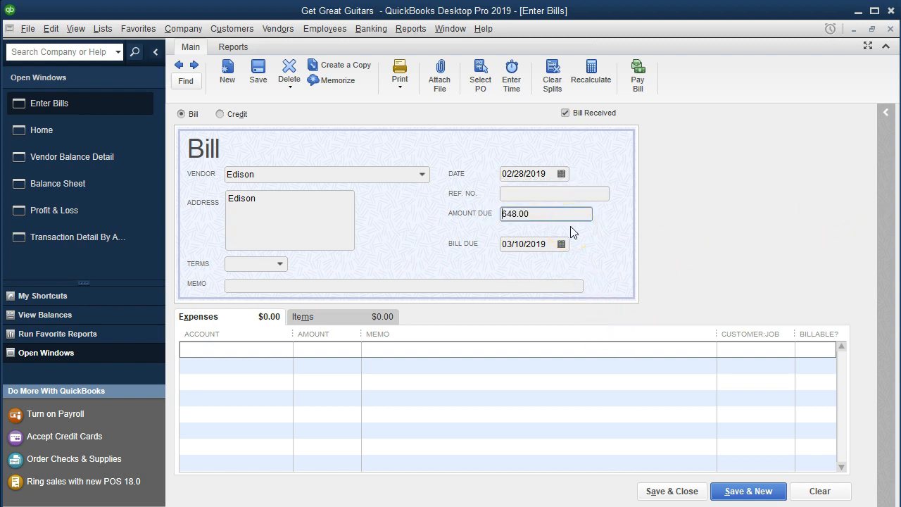
pyautogui.press('Tab')
pyautogui.press('Tab')
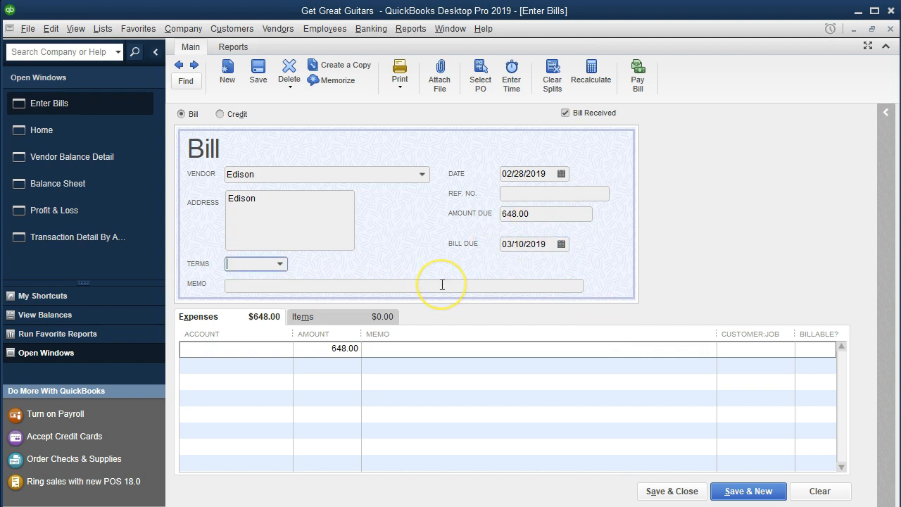
pyautogui.press('Tab')
pyautogui.press('Tab')
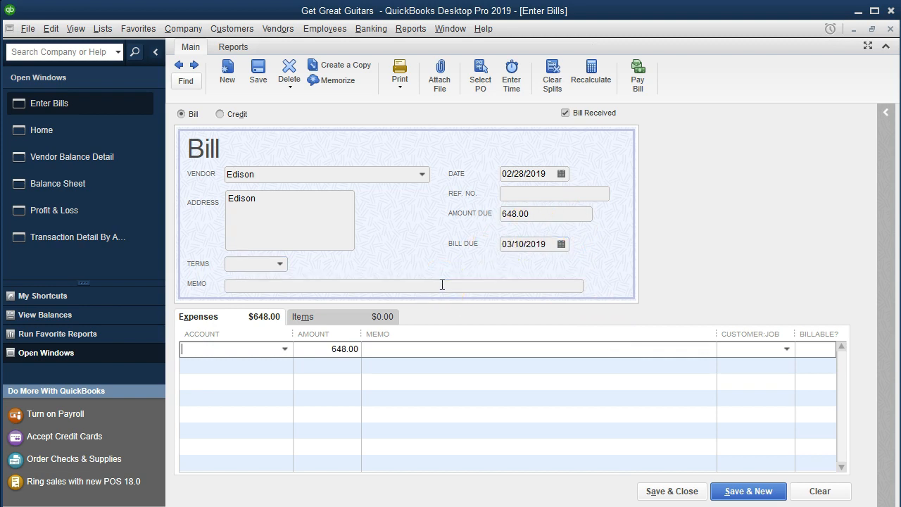
# - Assign the Edison bill's expense line to the Utilities account, and save and close the bill
pyautogui.click(512, 263)
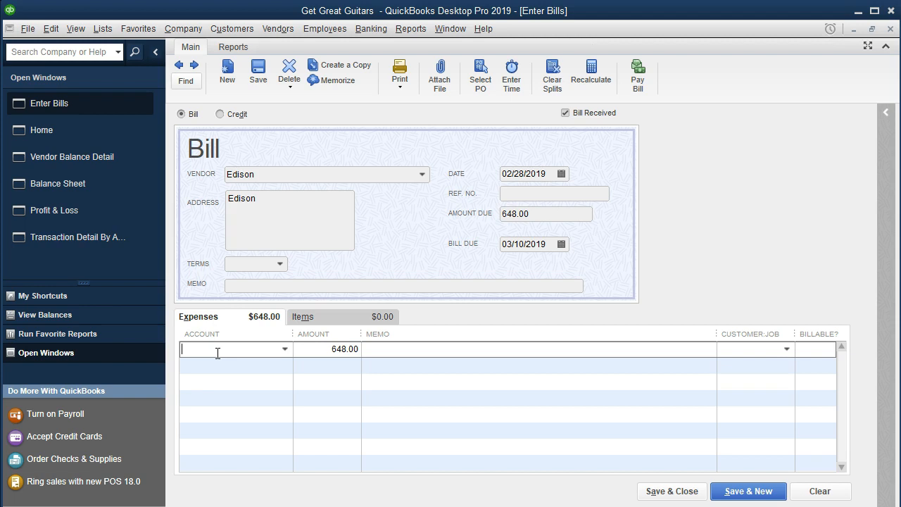
pyautogui.click(285, 350)
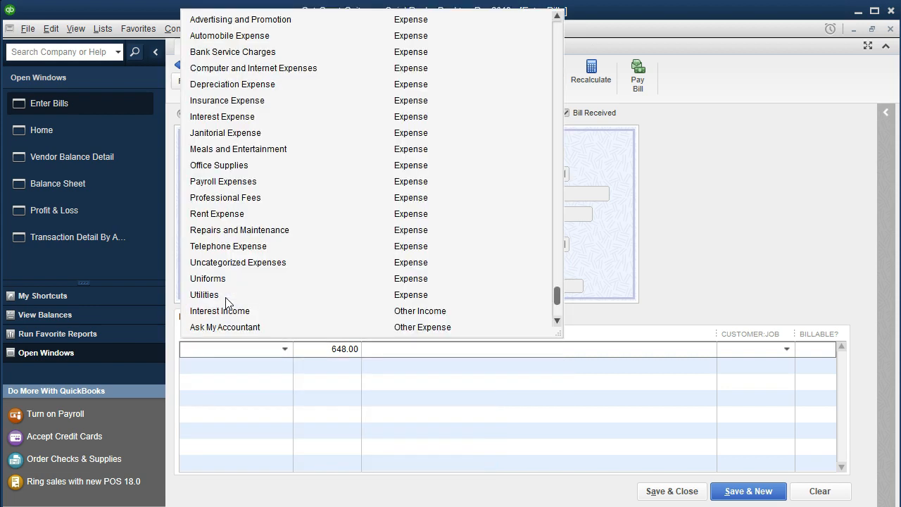
pyautogui.click(226, 296)
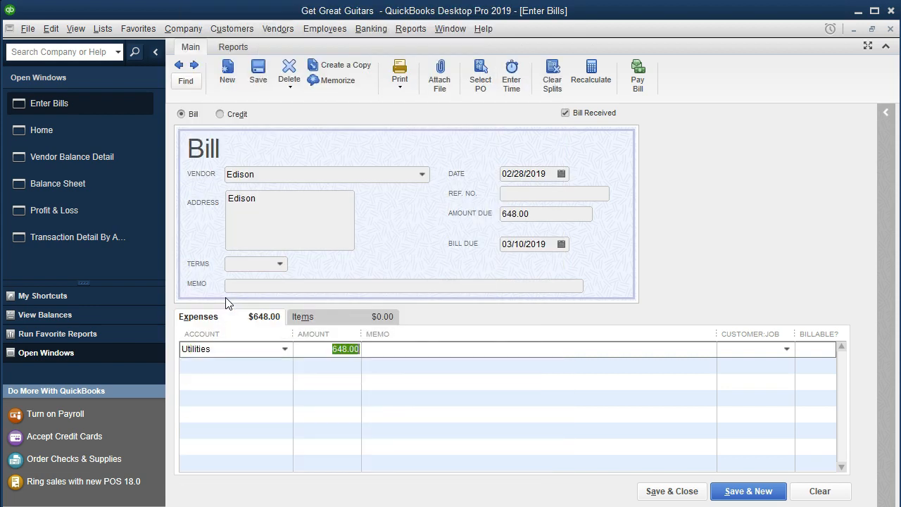
pyautogui.click(648, 490)
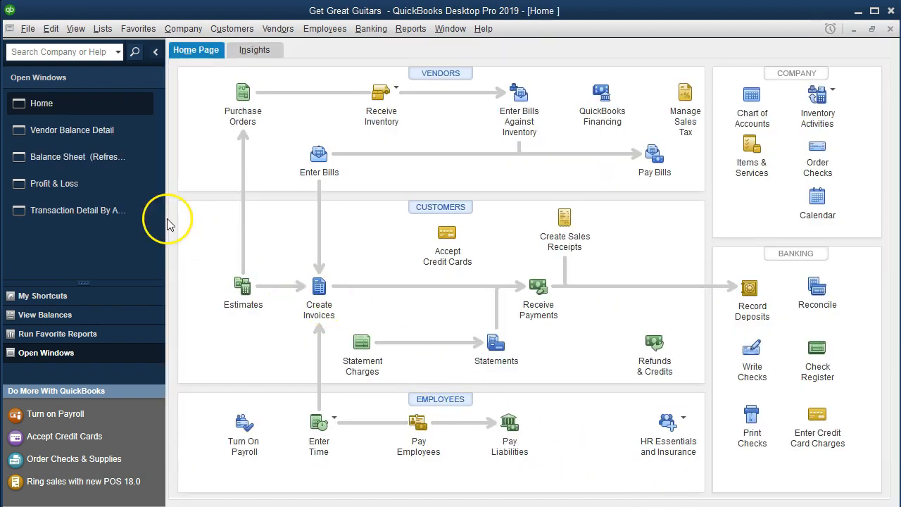
# - Trace the Balance Sheet's Accounts Payable balance to the Edison bill's transaction line, and return to the Balance Sheet
pyautogui.click(89, 158)
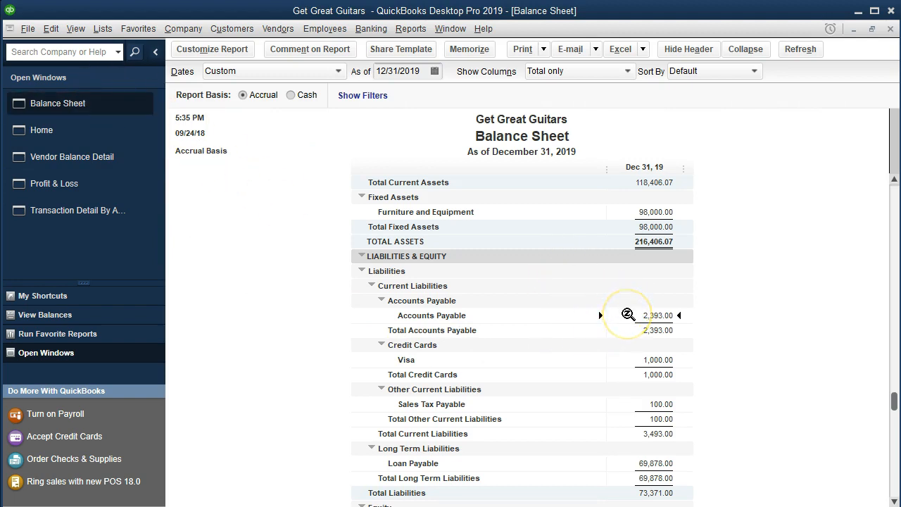
pyautogui.doubleClick(627, 315)
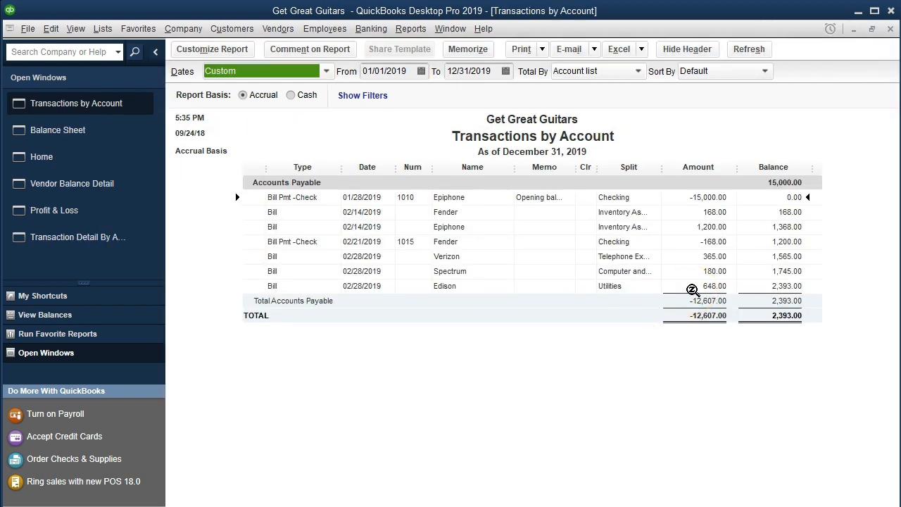
pyautogui.click(891, 29)
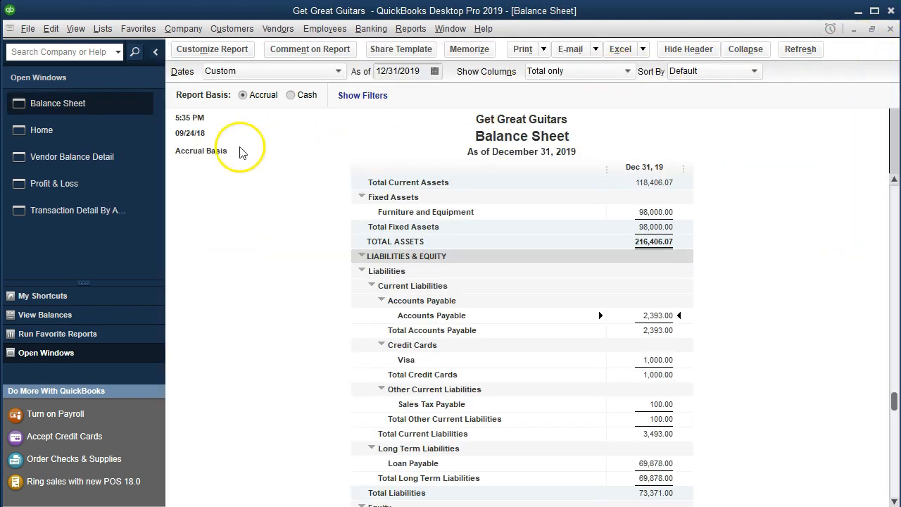
# - Trace the Profit & Loss report's Utilities expense to its transactions, and compare the Balance Sheet's Accounts Payable with the Vendor Balance Detail report
pyautogui.click(77, 183)
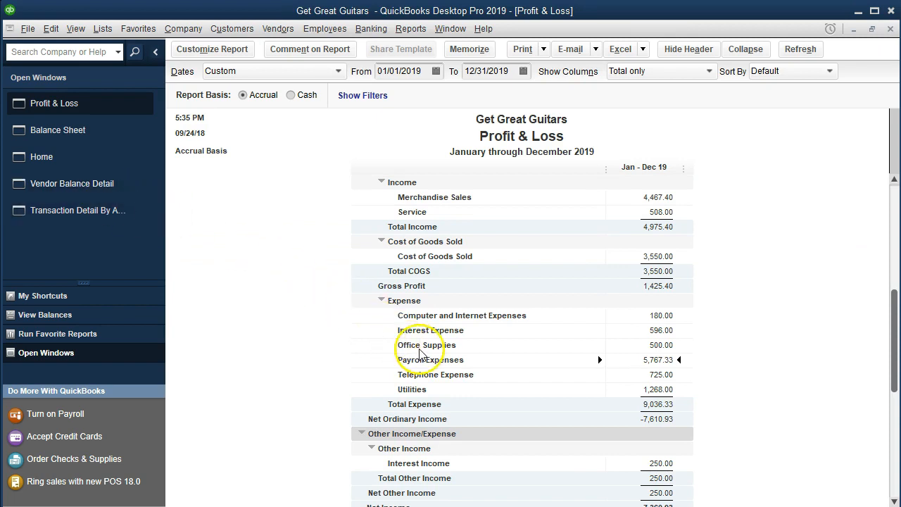
pyautogui.click(637, 389)
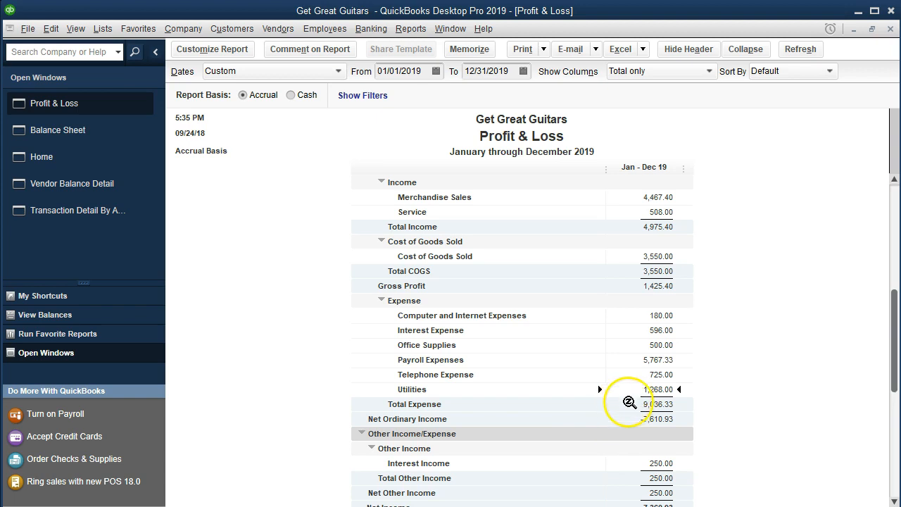
pyautogui.scroll(-1, 633, 440)
pyautogui.doubleClick(631, 375)
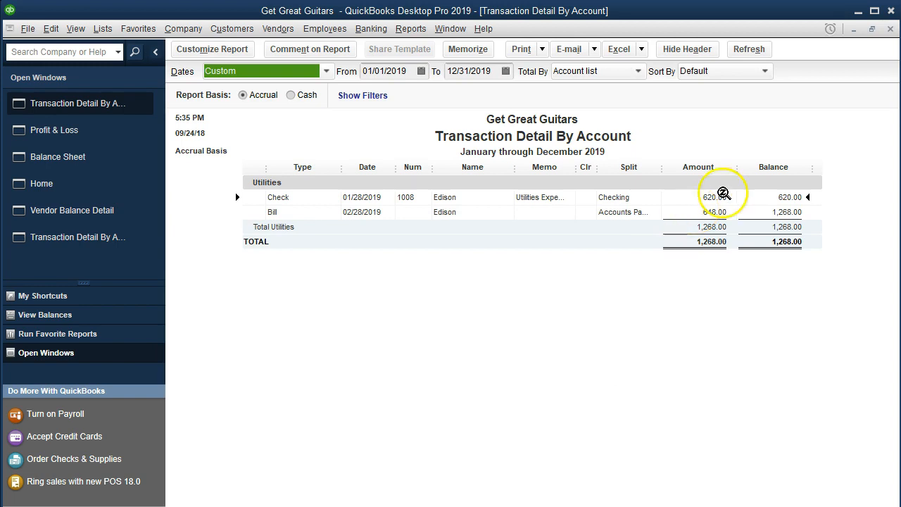
pyautogui.click(890, 30)
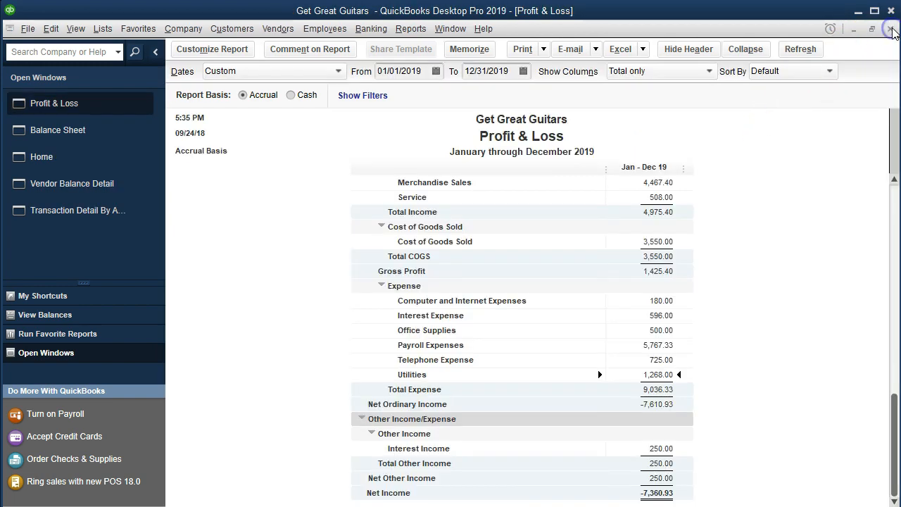
pyautogui.click(104, 133)
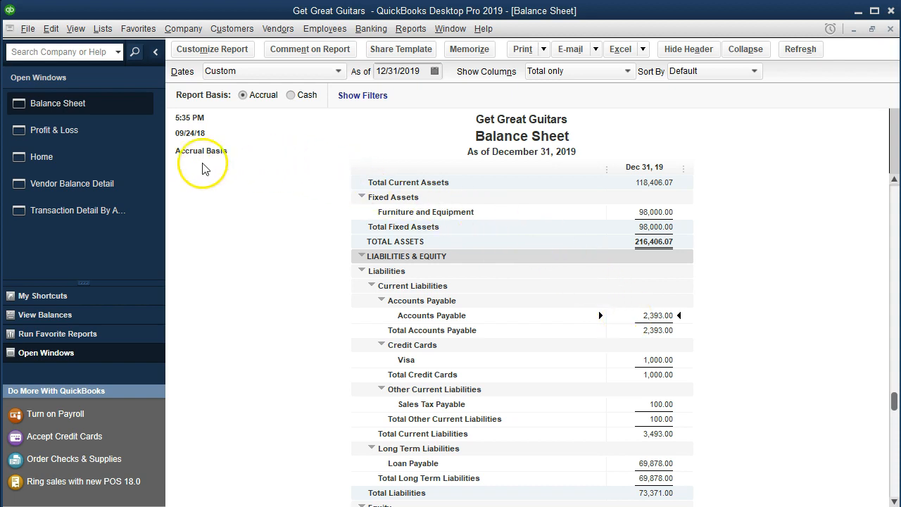
pyautogui.click(126, 185)
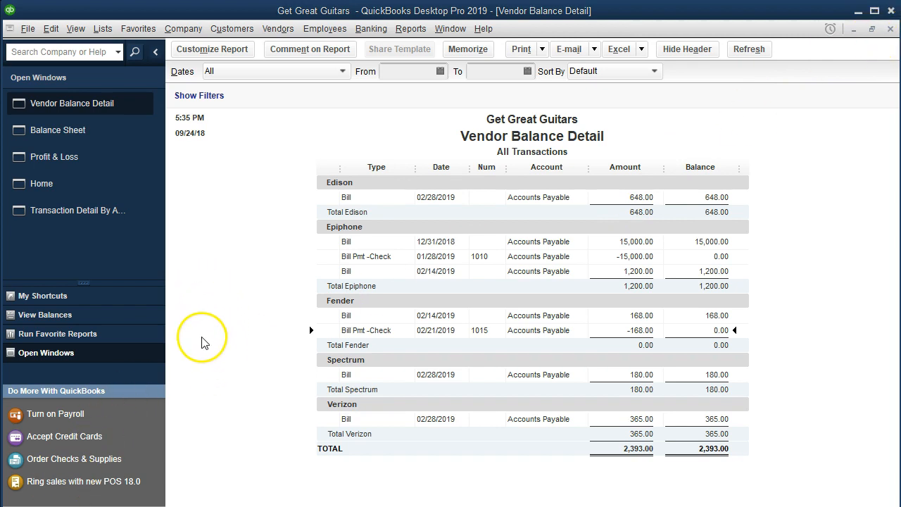
# - Open Pay Bills from the Home page and list all bills for all vendors, keeping them sorted by due date
pyautogui.click(75, 187)
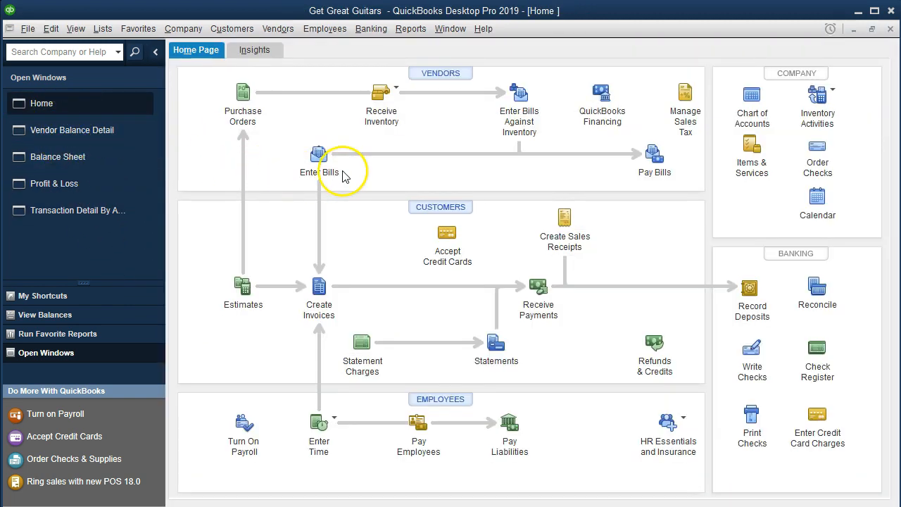
pyautogui.click(654, 168)
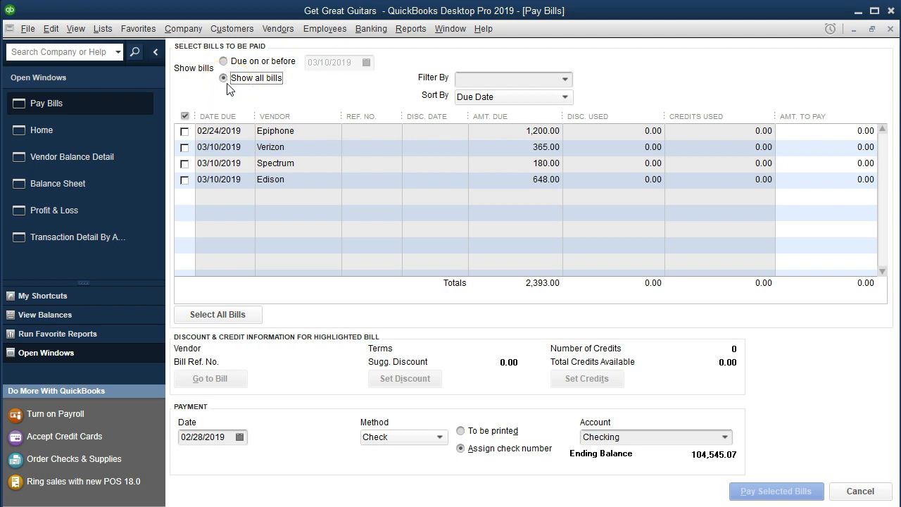
pyautogui.click(564, 82)
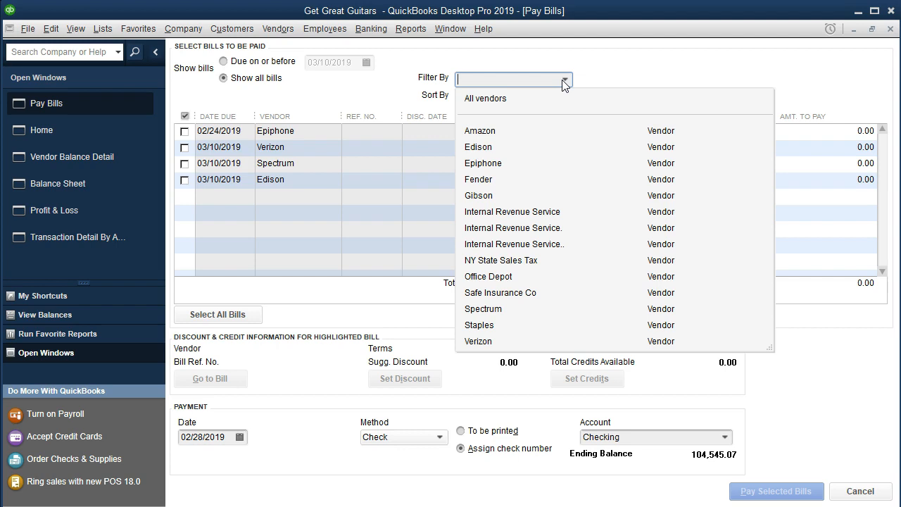
pyautogui.click(511, 98)
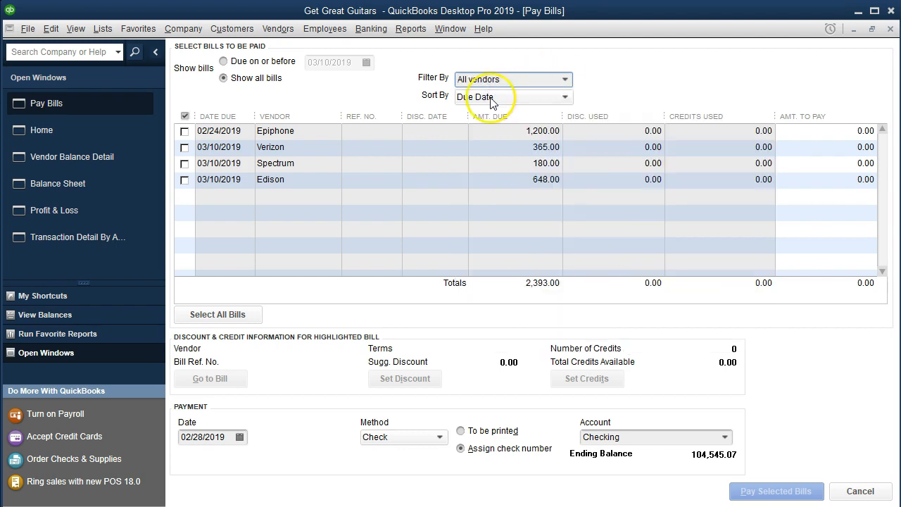
pyautogui.click(563, 98)
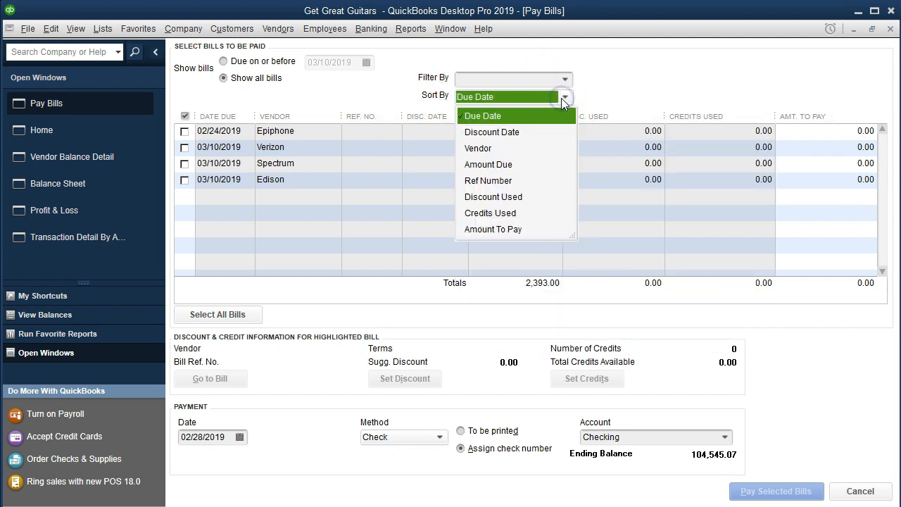
pyautogui.click(614, 81)
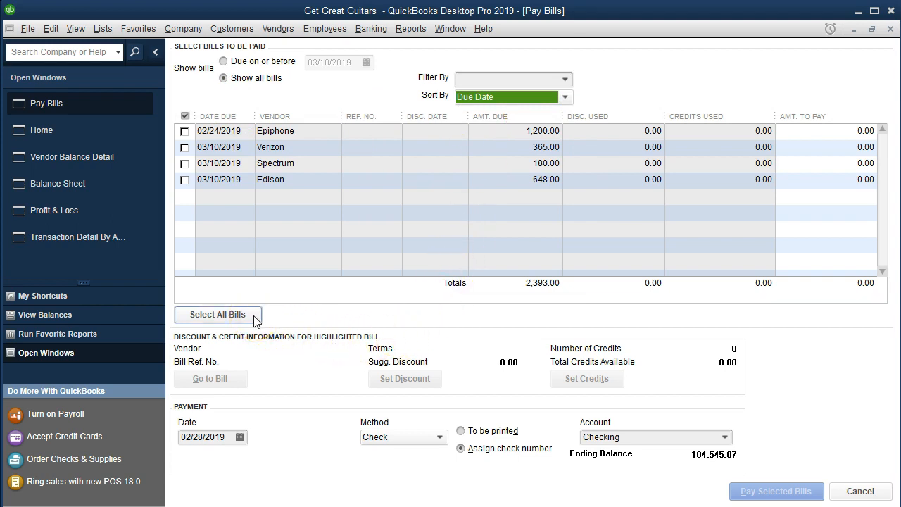
# - Select only the Verizon, Spectrum and Edison bills for payment, leaving the Epiphone bill unselected
pyautogui.click(217, 314)
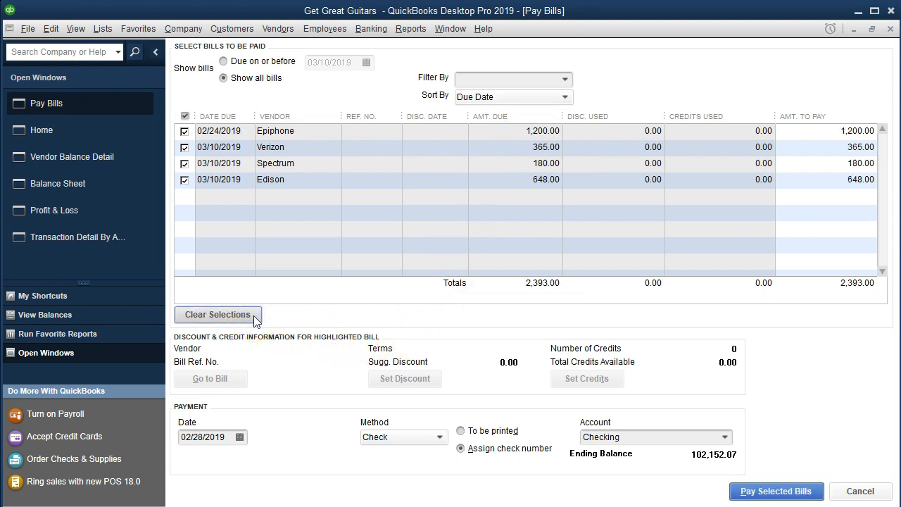
pyautogui.click(253, 316)
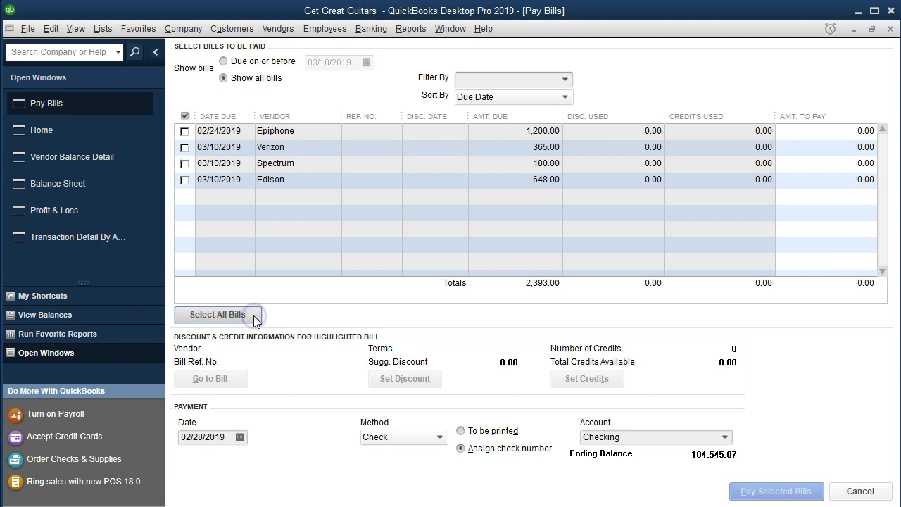
pyautogui.click(185, 147)
pyautogui.click(185, 163)
pyautogui.click(186, 180)
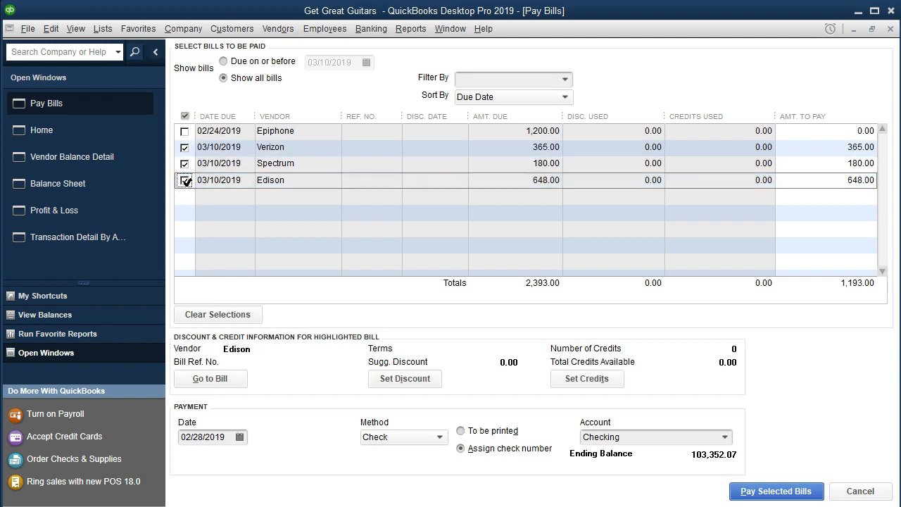
# - Open the Edison bill from the Pay Bills list to review its details, and return to Pay Bills
pyautogui.click(224, 380)
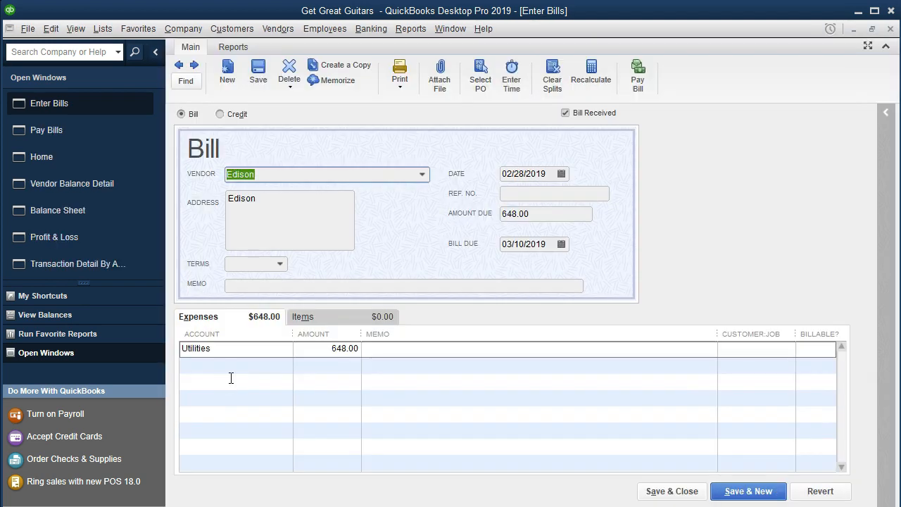
pyautogui.click(797, 90)
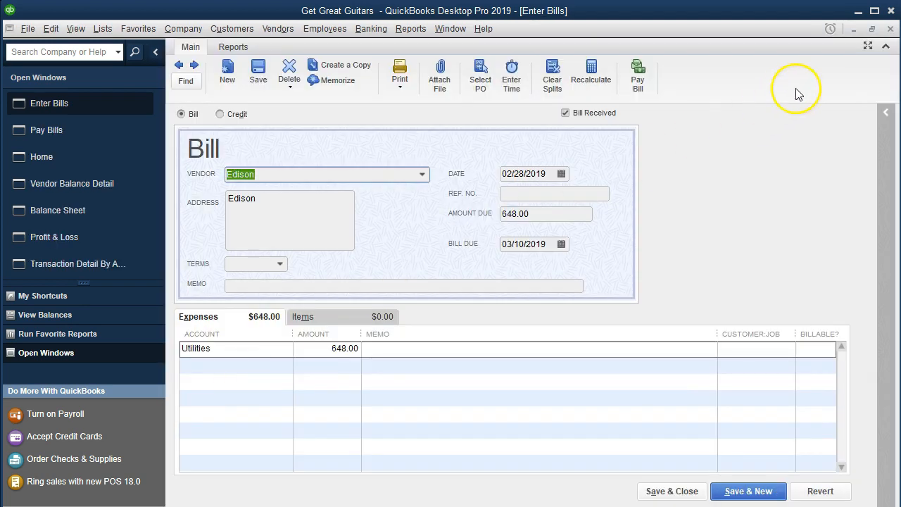
pyautogui.click(890, 28)
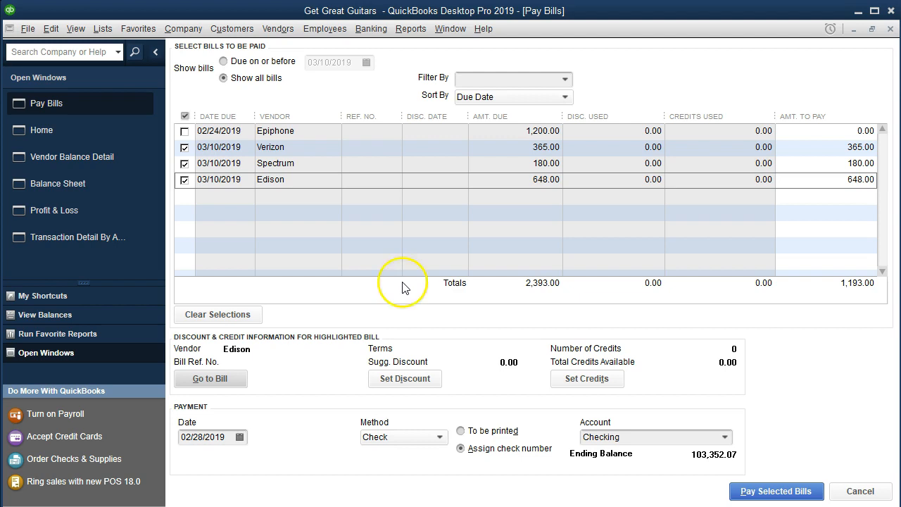
# - Pay the selected Verizon, Spectrum and Edison bills from Checking, letting QuickBooks assign the check numbers, and finish without paying more bills
pyautogui.click(744, 493)
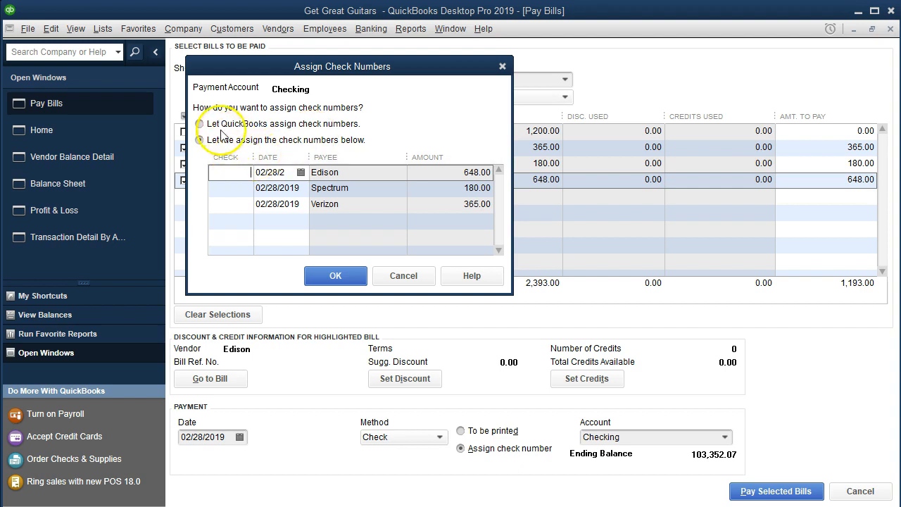
pyautogui.click(199, 125)
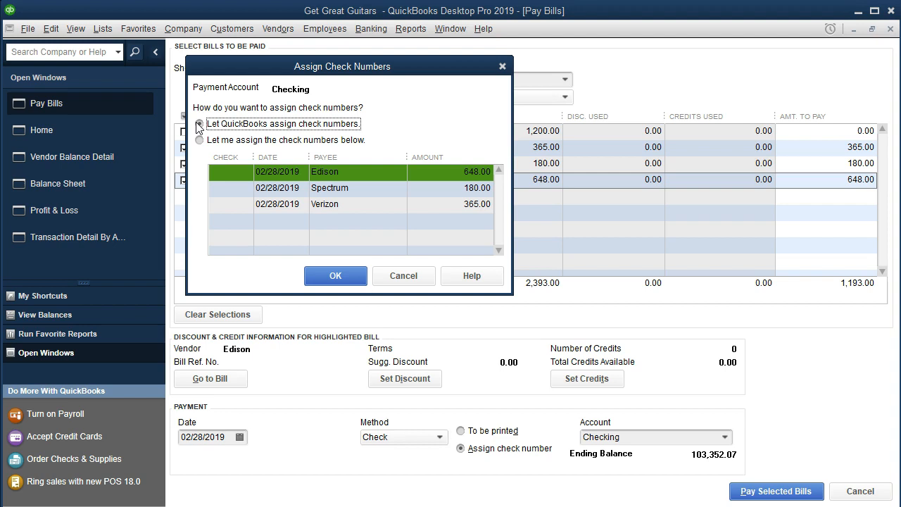
pyautogui.click(308, 276)
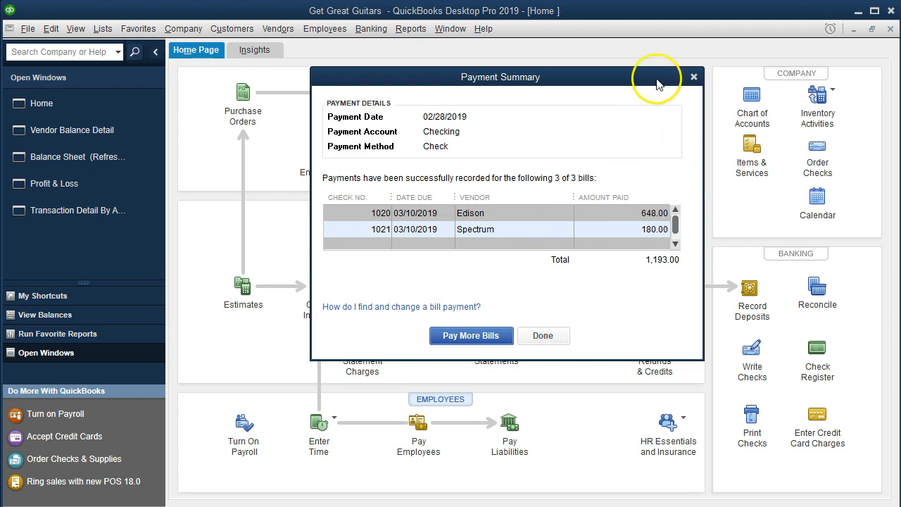
pyautogui.click(560, 336)
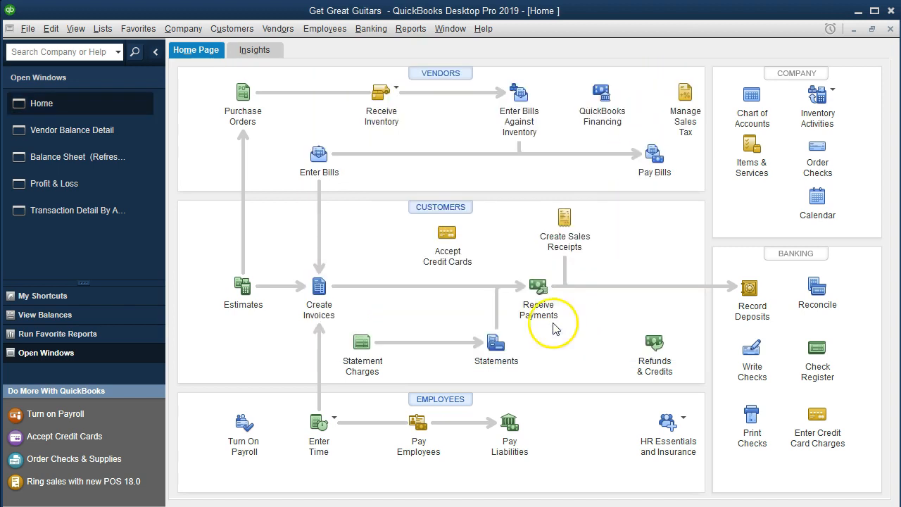
# - Open the Checking account register, review the Edison bill payment check from it, and close both windows
pyautogui.click(374, 31)
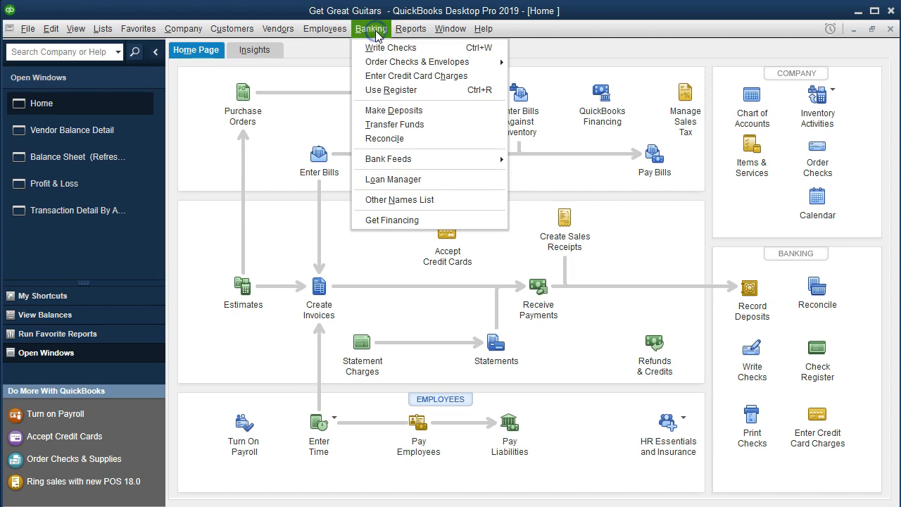
pyautogui.click(388, 90)
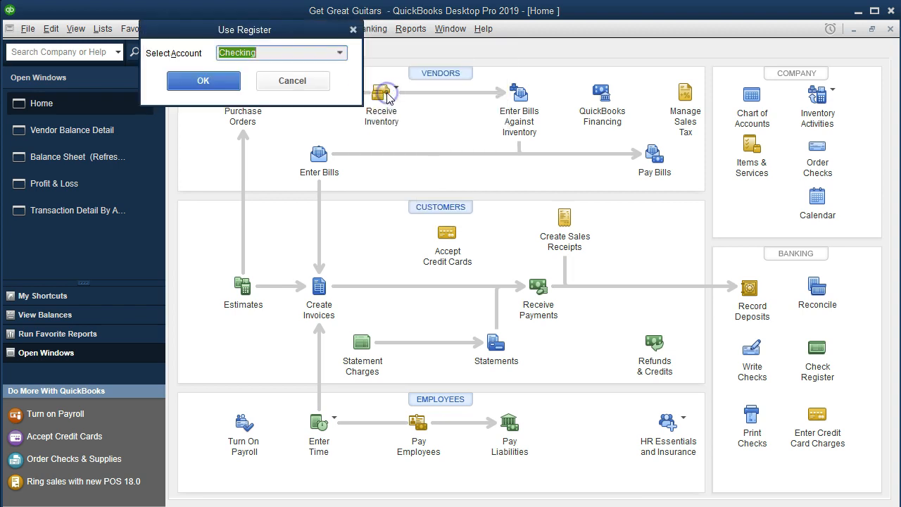
pyautogui.click(226, 81)
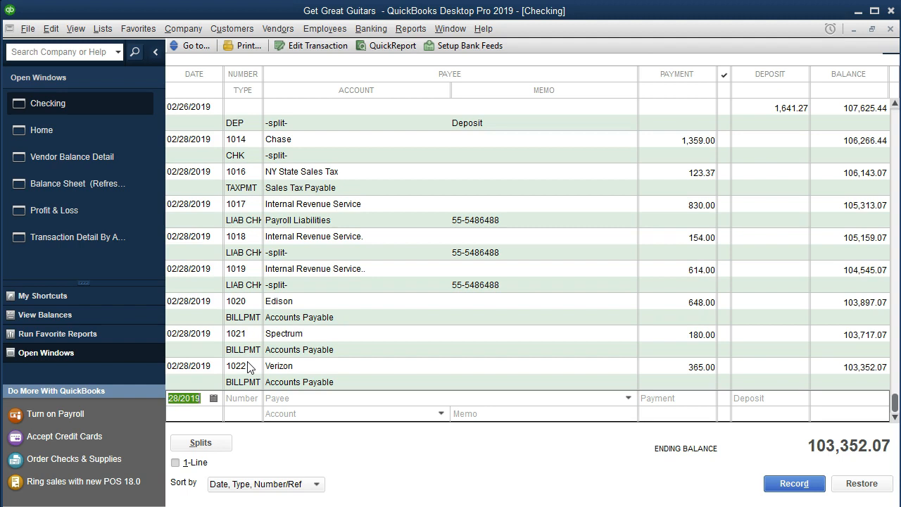
pyautogui.doubleClick(240, 316)
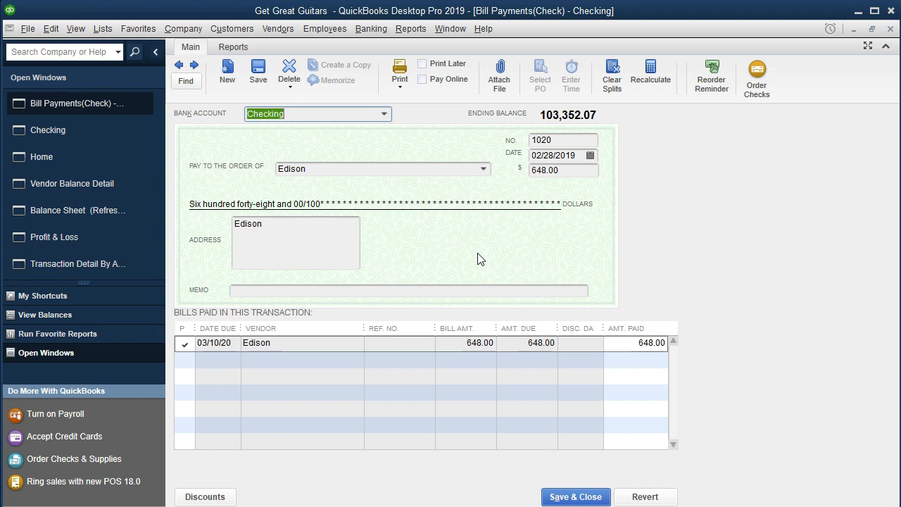
pyautogui.click(454, 274)
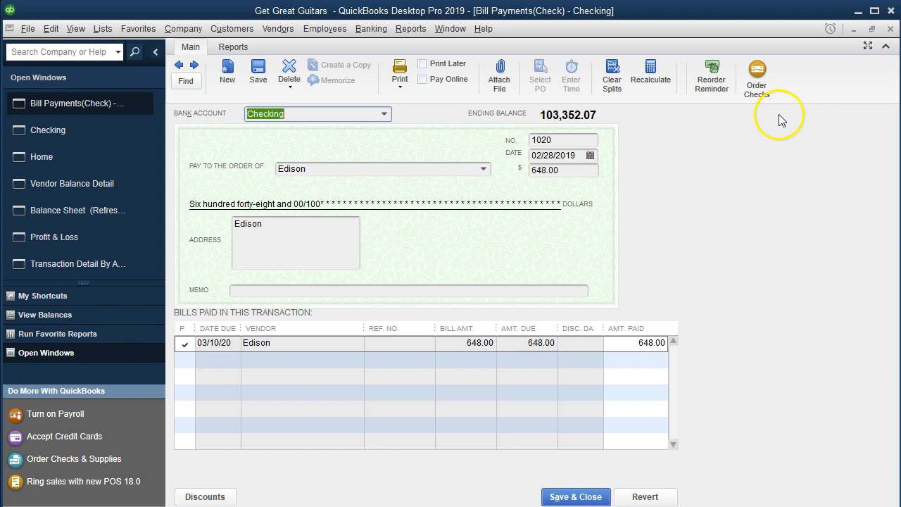
pyautogui.click(891, 28)
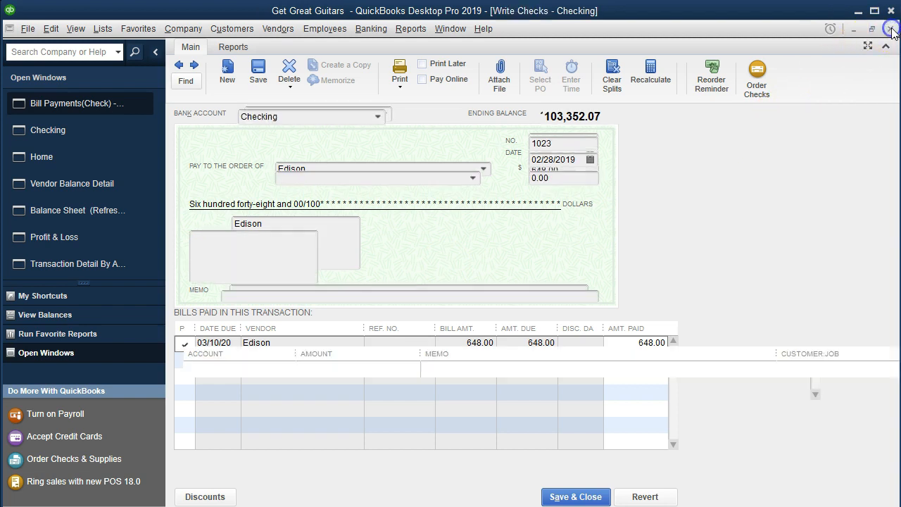
pyautogui.click(891, 29)
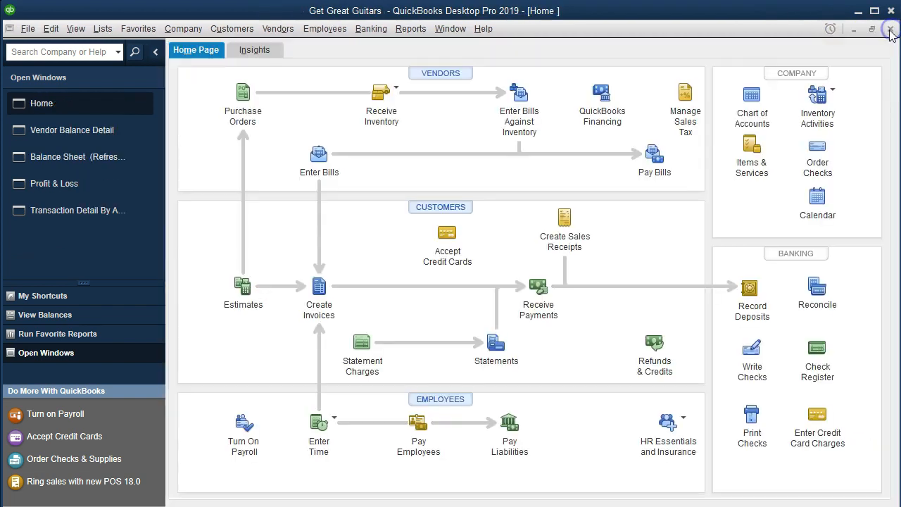
# - Trace the Balance Sheet's Checking balance to its bill payment transactions, widening the Split column to read the account names, and return to the Balance Sheet
pyautogui.click(68, 158)
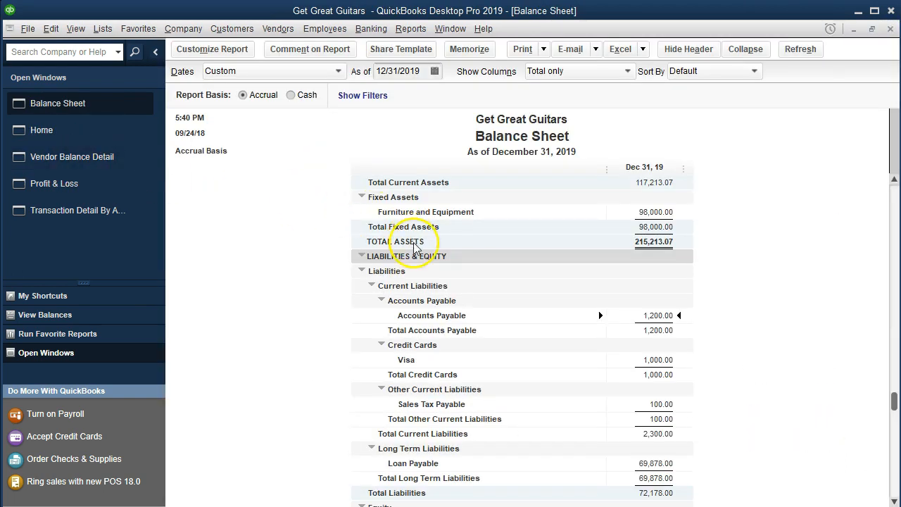
pyautogui.scroll(4, 530, 322)
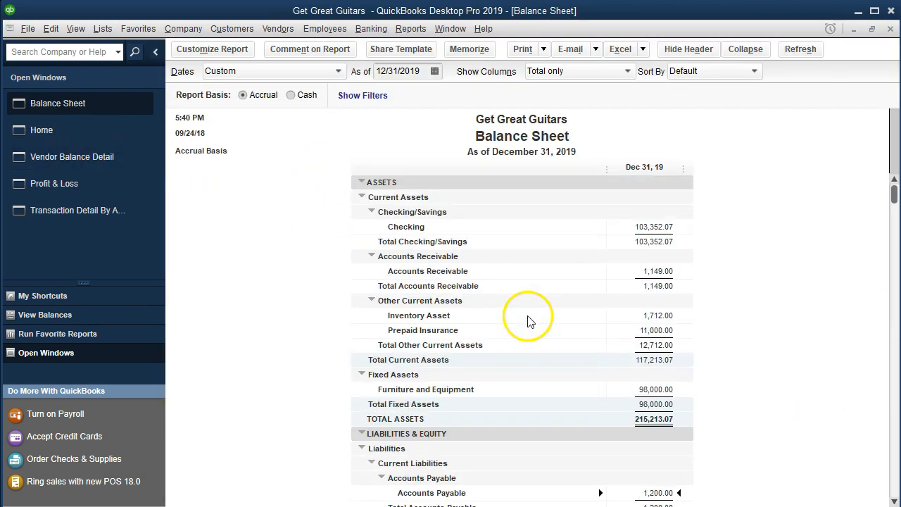
pyautogui.click(626, 224)
pyautogui.doubleClick(630, 227)
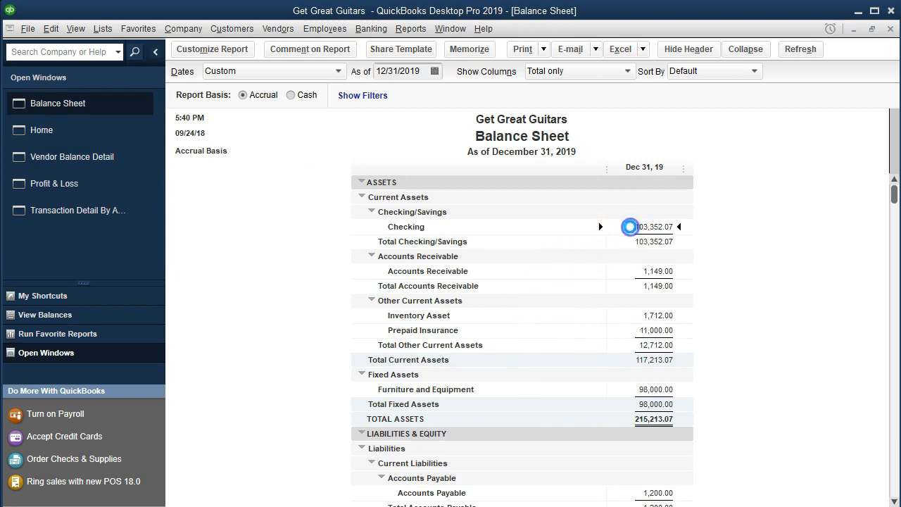
pyautogui.scroll(-5, 634, 275)
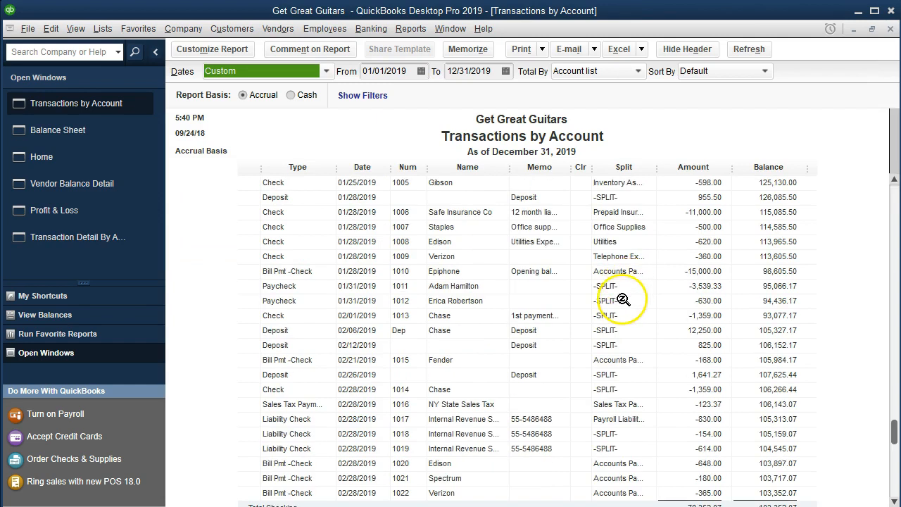
pyautogui.scroll(-1, 622, 299)
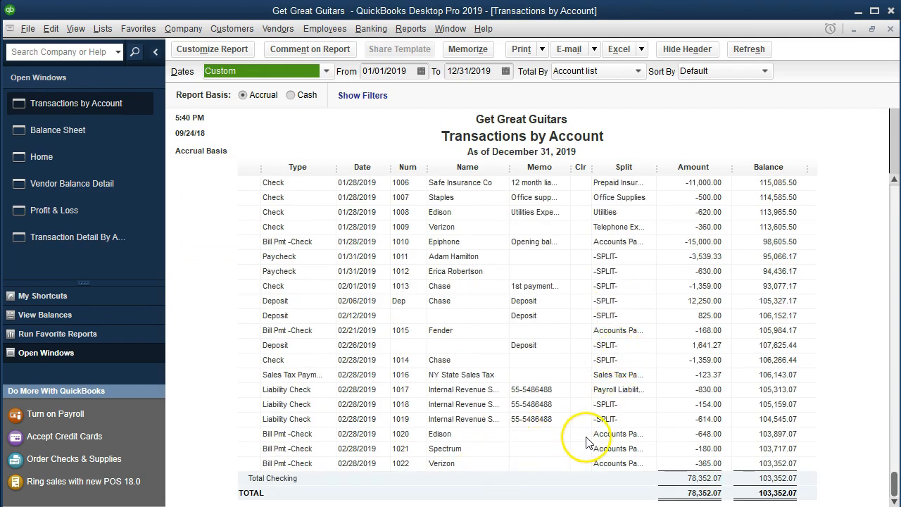
pyautogui.moveTo(657, 170); pyautogui.dragTo(674, 175)
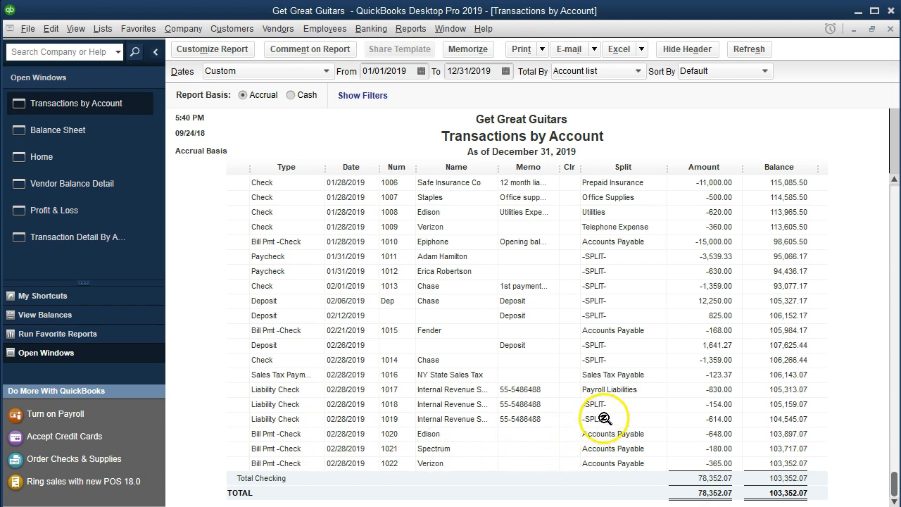
pyautogui.click(890, 29)
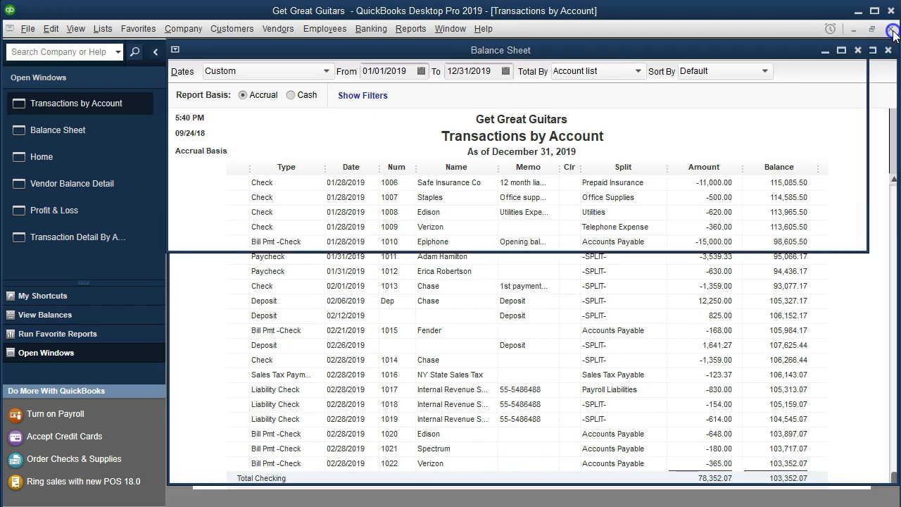
# - Open the transactions behind the Balance Sheet's Accounts Payable balance
pyautogui.scroll(-3, 715, 357)
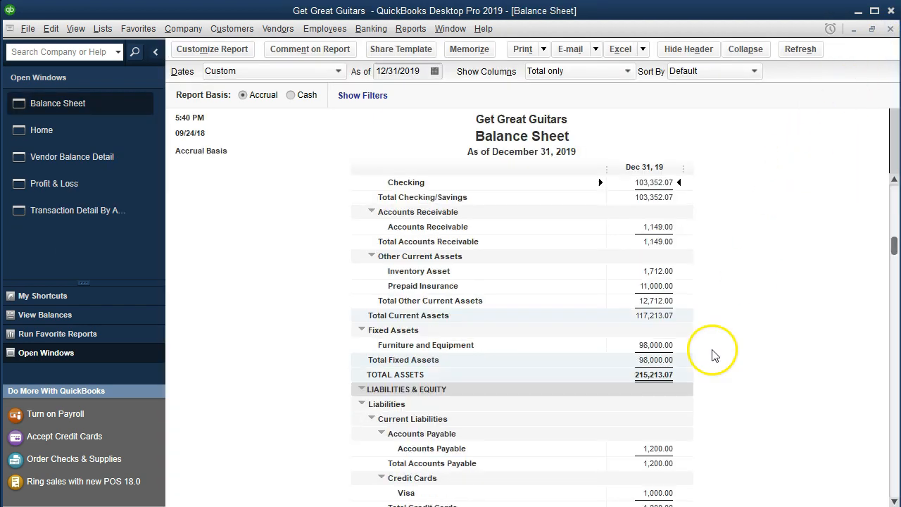
pyautogui.click(661, 359)
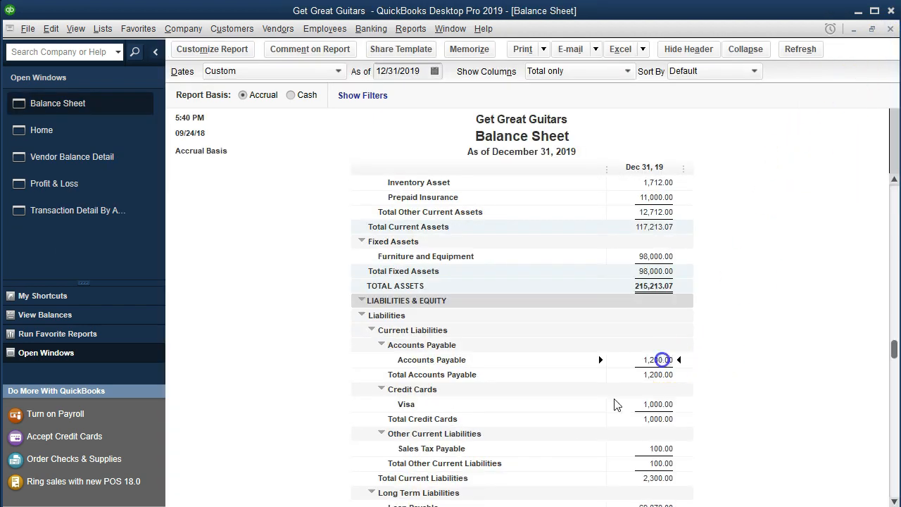
pyautogui.doubleClick(627, 360)
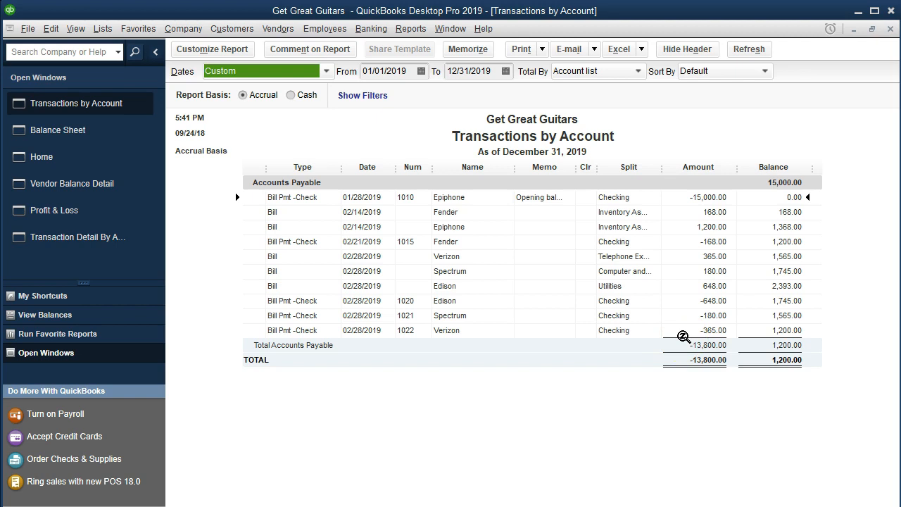
# - Match the Edison, Spectrum and Verizon bills with their payment checks in the Accounts Payable transactions, and return to the Balance Sheet
pyautogui.click(695, 288)
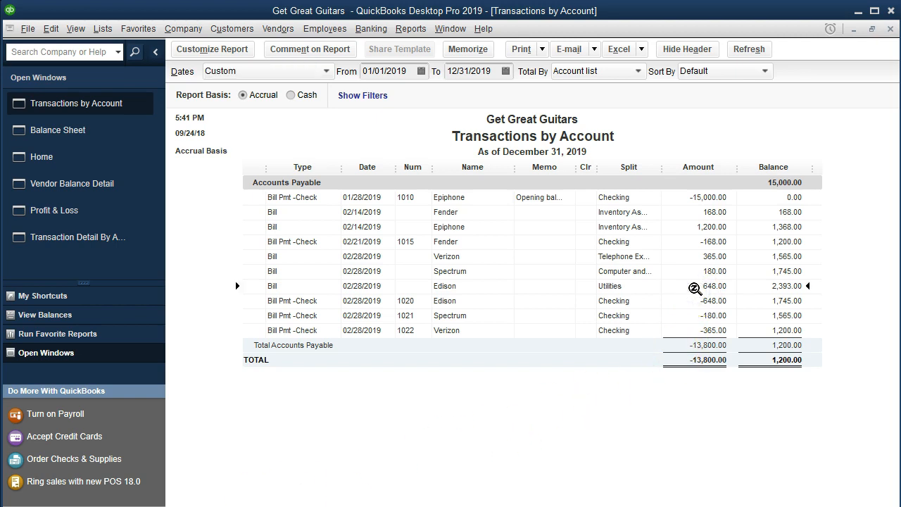
pyautogui.click(696, 271)
pyautogui.click(695, 315)
pyautogui.click(695, 257)
pyautogui.click(696, 329)
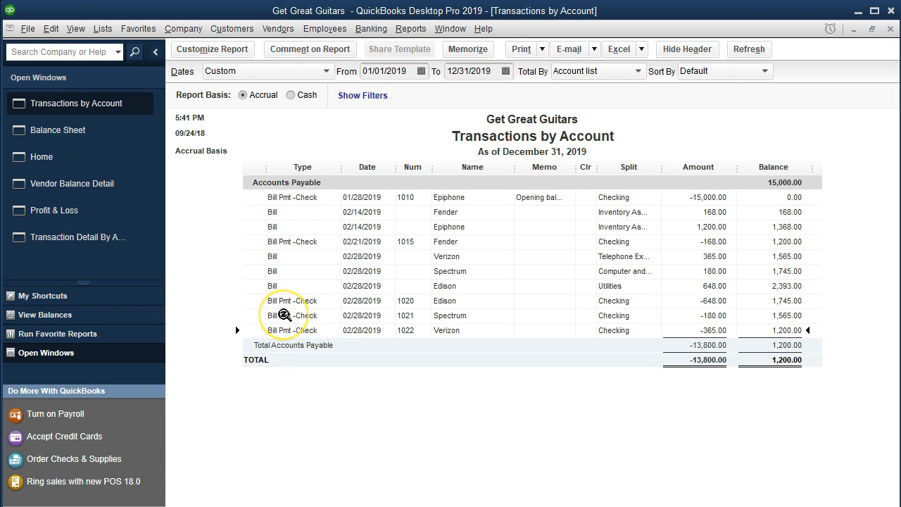
pyautogui.click(273, 270)
pyautogui.click(273, 300)
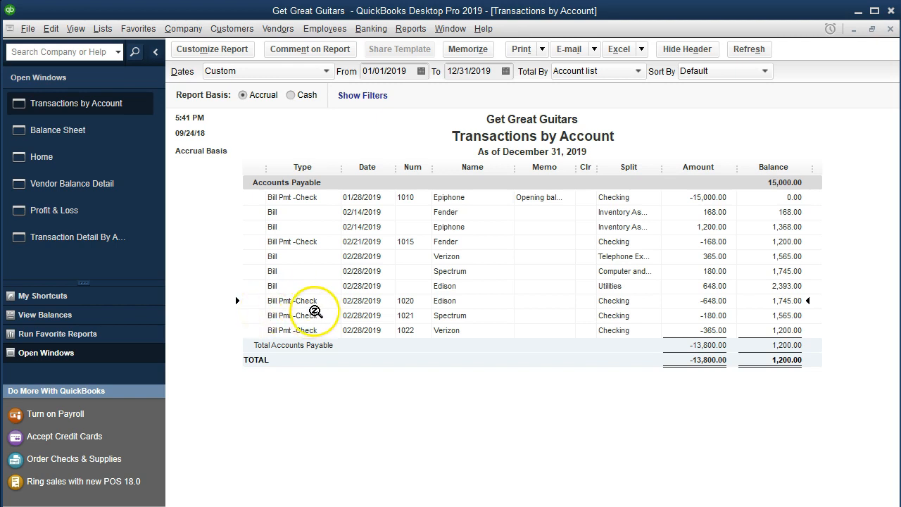
pyautogui.click(297, 274)
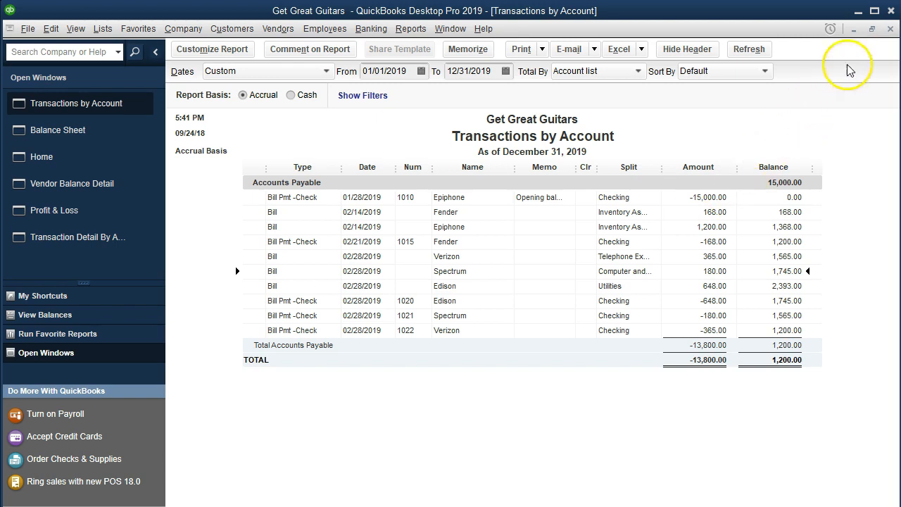
pyautogui.click(889, 28)
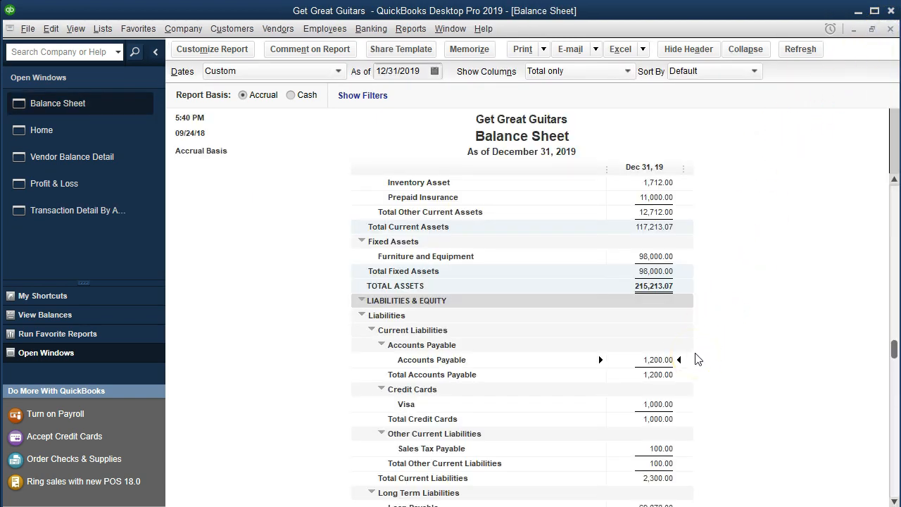
# - Compare the Balance Sheet's Accounts Payable with the Vendor Balance Detail report, checking the bill and payment lines for Edison, Spectrum and Verizon
pyautogui.click(681, 352)
pyautogui.scroll(3, 681, 352)
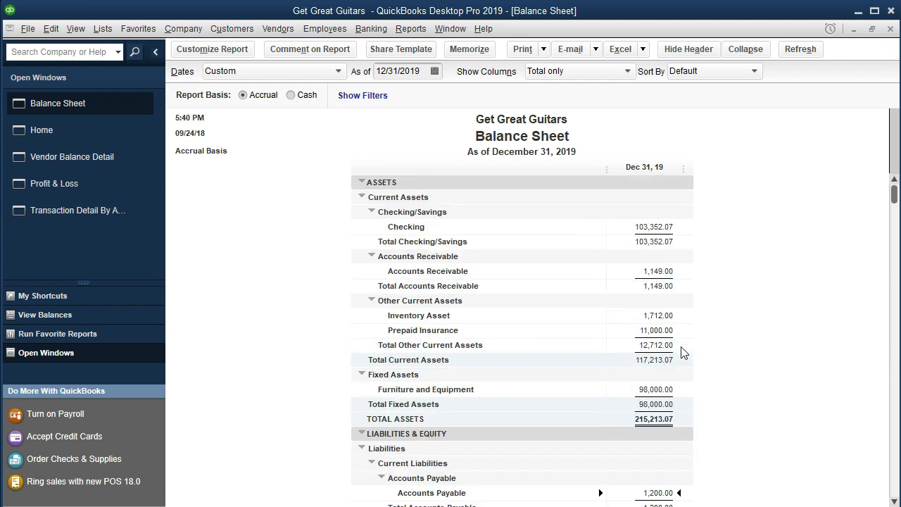
pyautogui.scroll(-2, 728, 342)
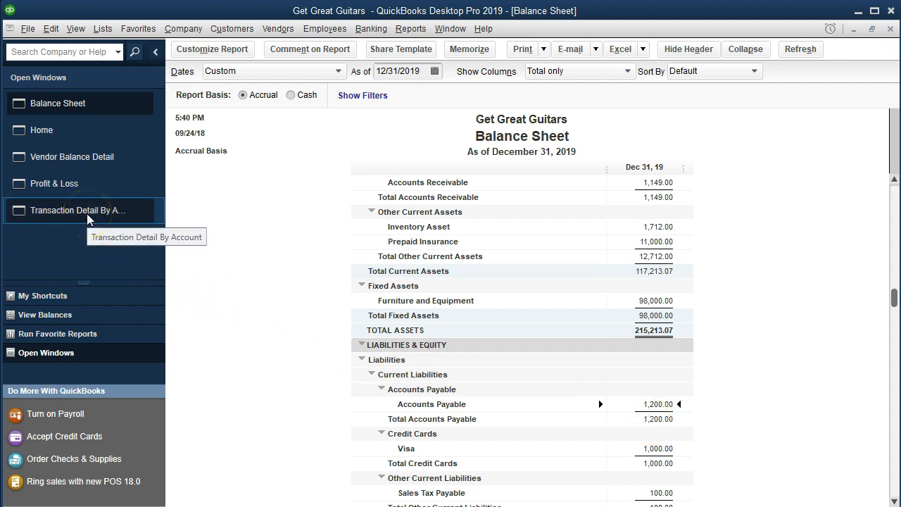
pyautogui.click(100, 164)
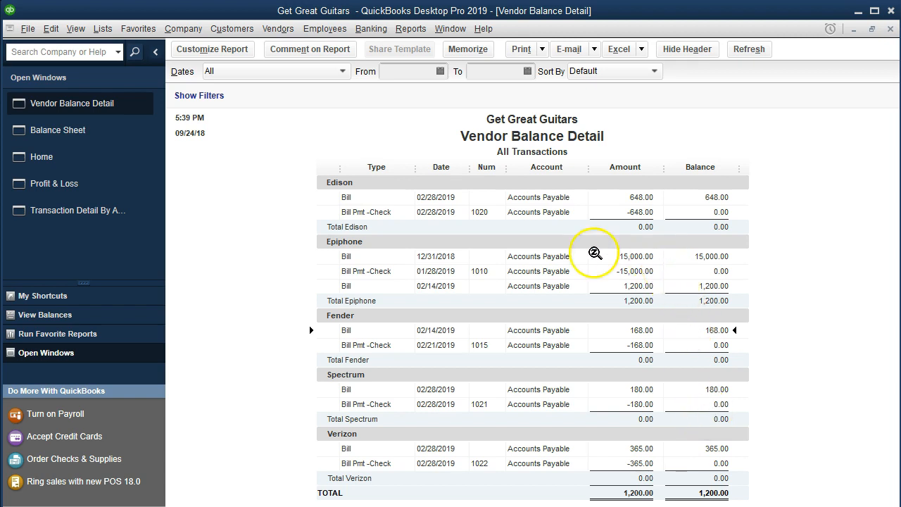
pyautogui.click(629, 207)
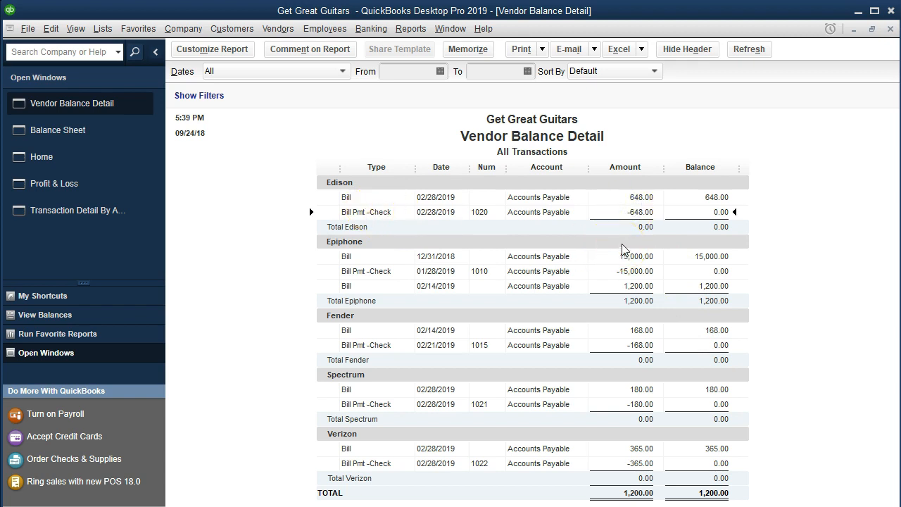
pyautogui.click(623, 197)
pyautogui.click(621, 211)
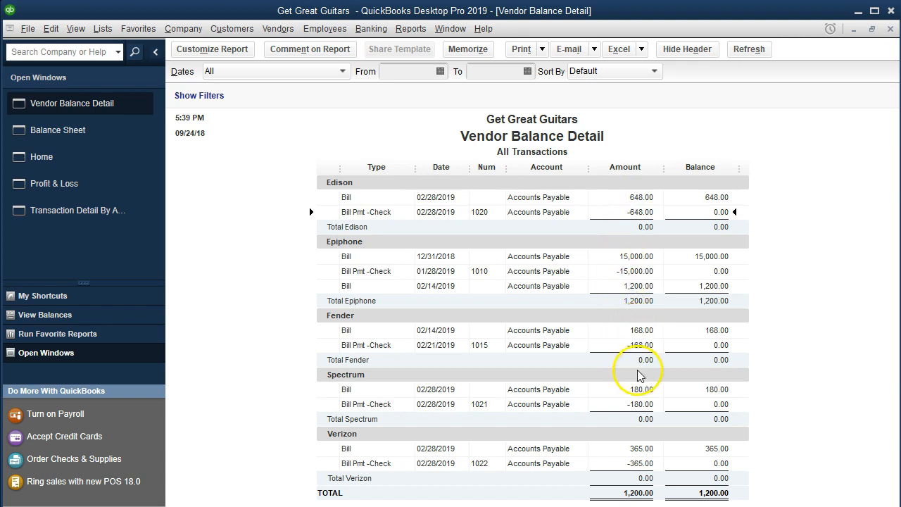
pyautogui.click(638, 389)
pyautogui.click(638, 404)
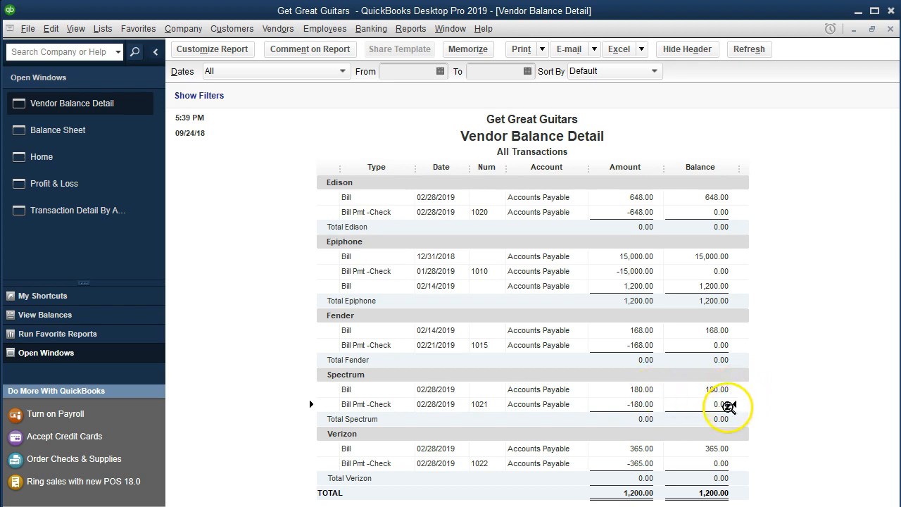
pyautogui.click(641, 450)
pyautogui.click(642, 464)
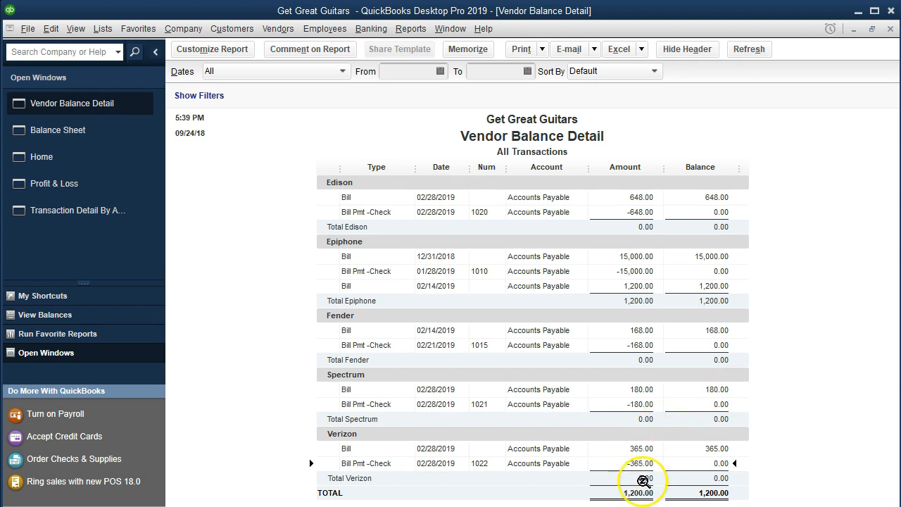